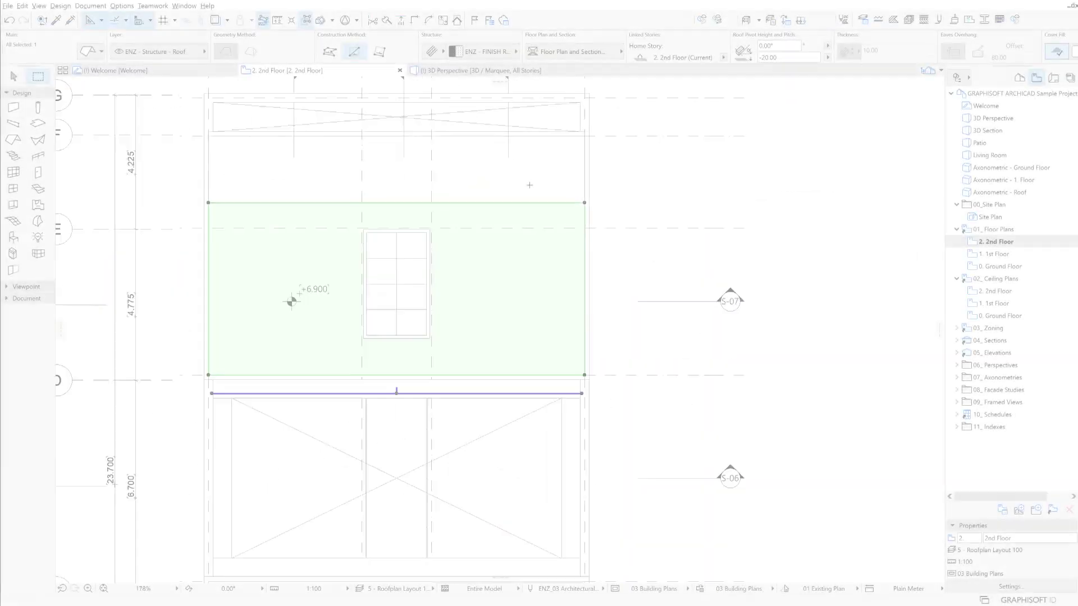
- Offset the selected roof's upper edge to the lower edge of the narrow crossed rectangle above, and open the roof's selection settings
click(503, 426)
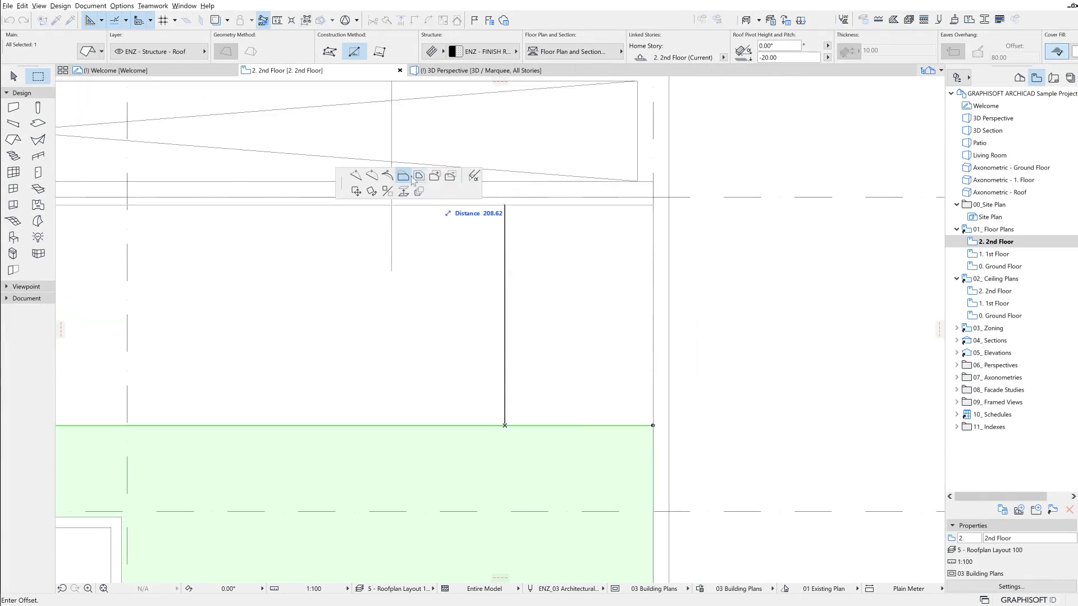
scroll(670, 193, down, 3)
middle_drag(670, 194, 643, 246)
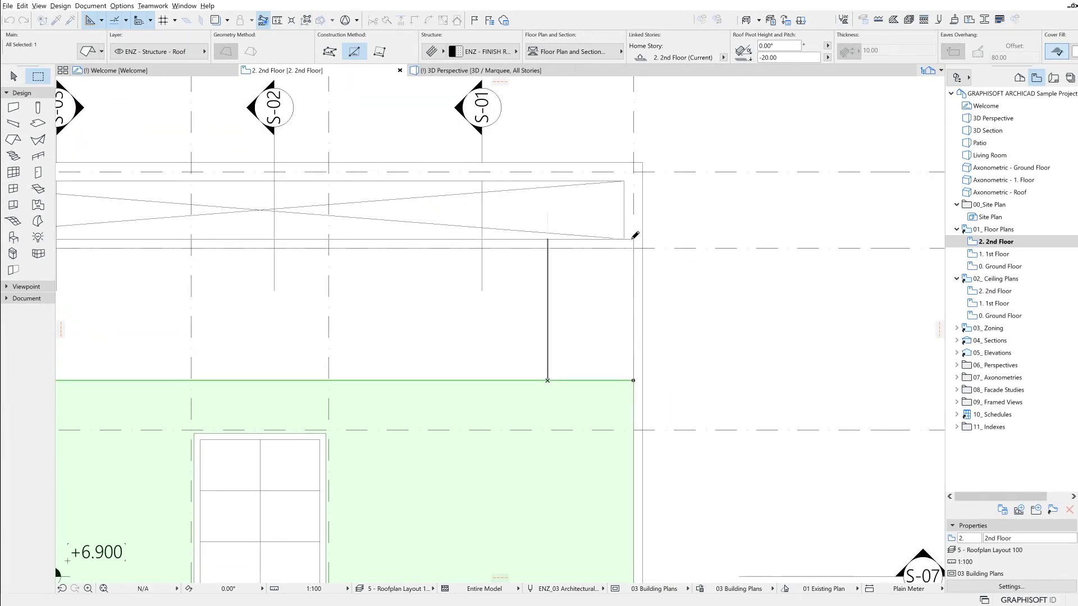
click(634, 240)
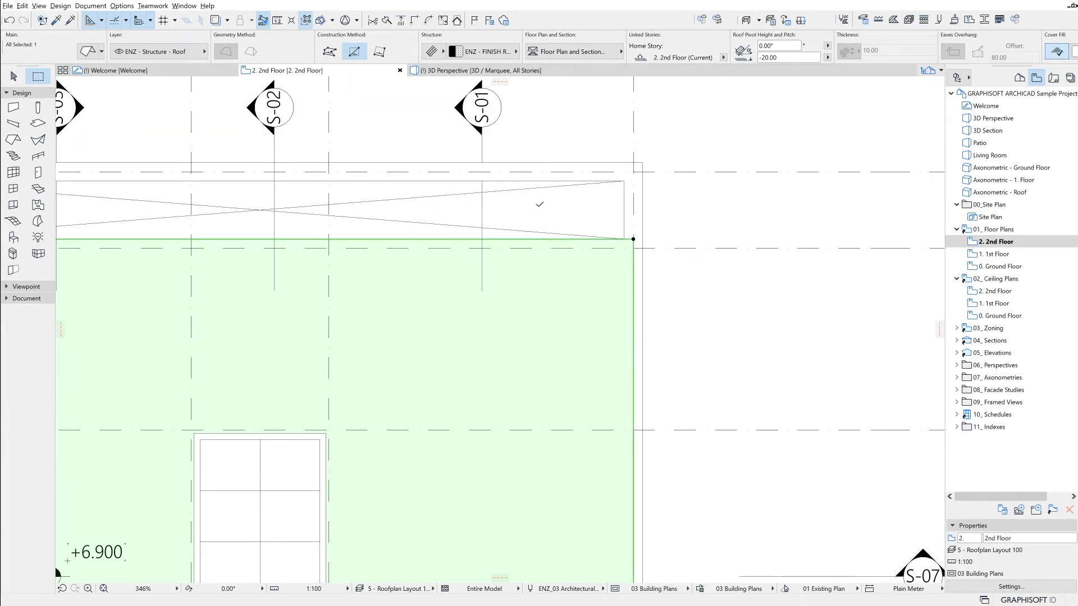
click(87, 50)
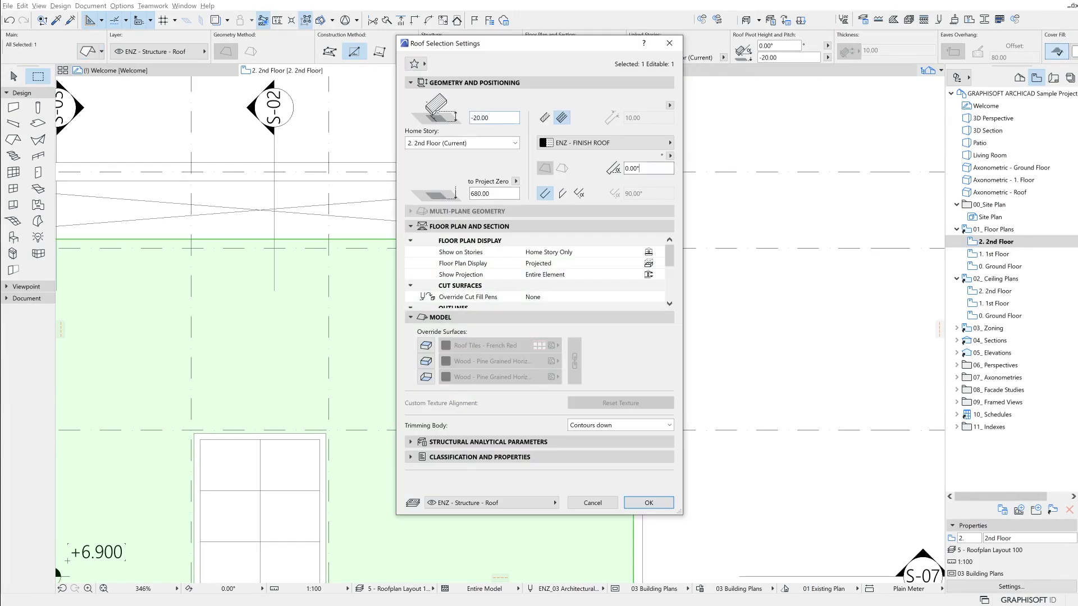
scroll(609, 306, down, 3)
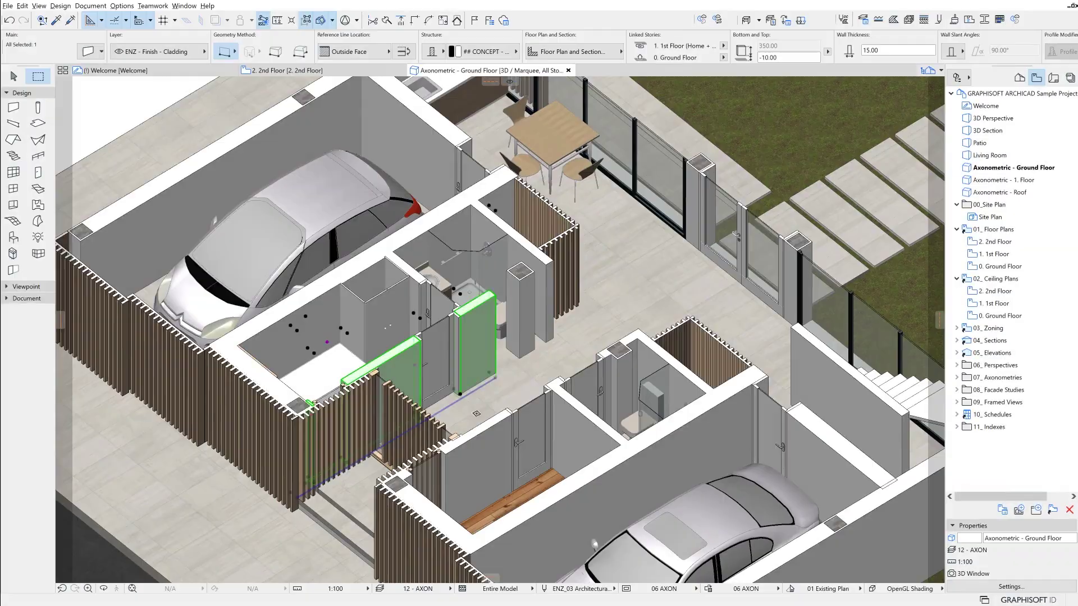
- Stretch the selected cladding wall lengthwise past the free-standing column in the Ground Floor axonometric and clear the selection
click(496, 374)
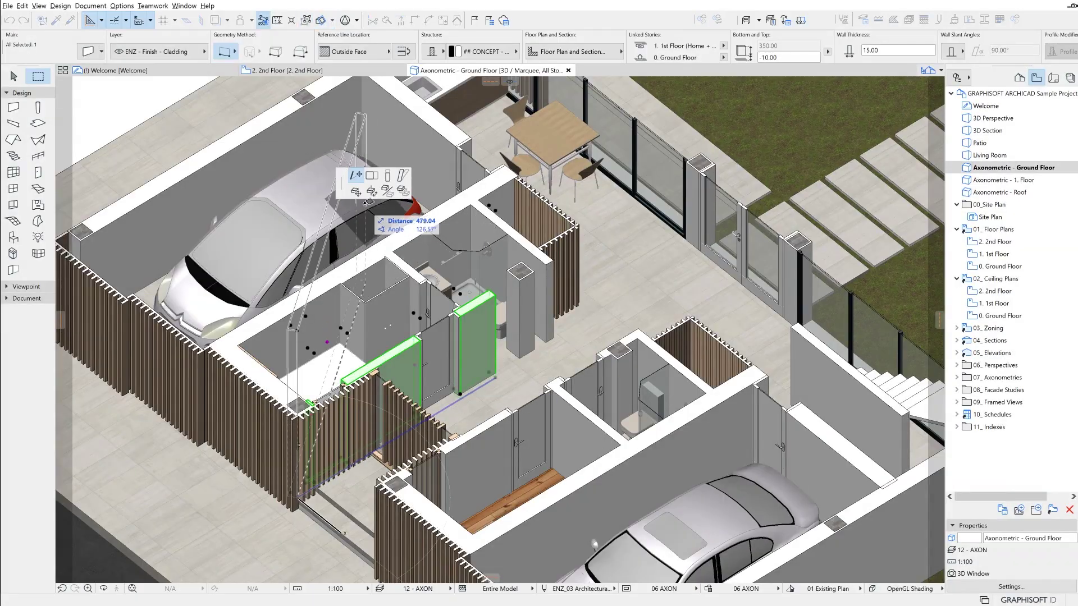
click(372, 176)
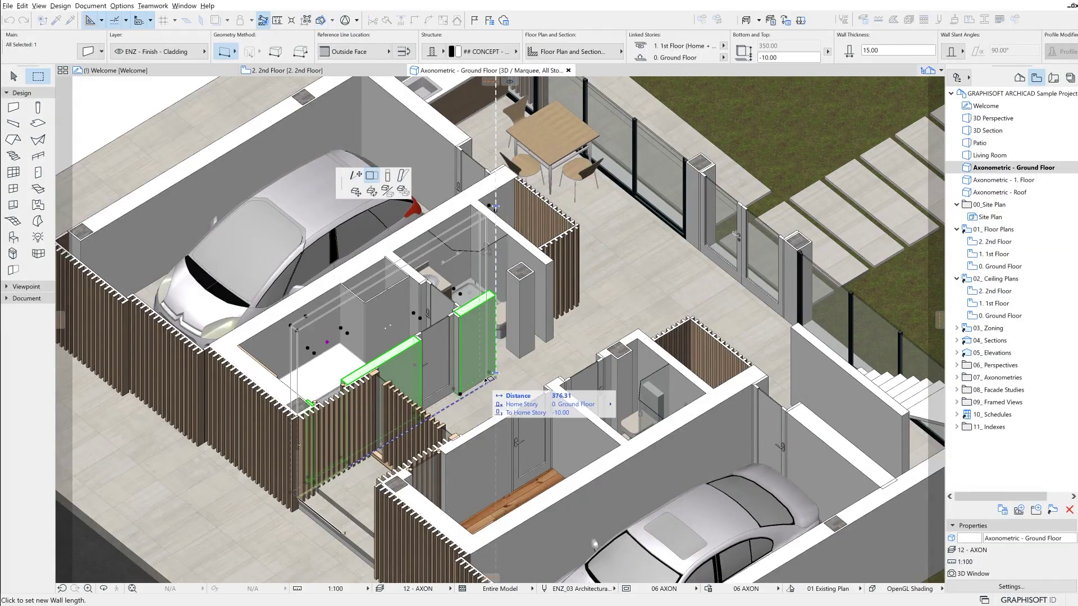
click(553, 340)
key(Escape)
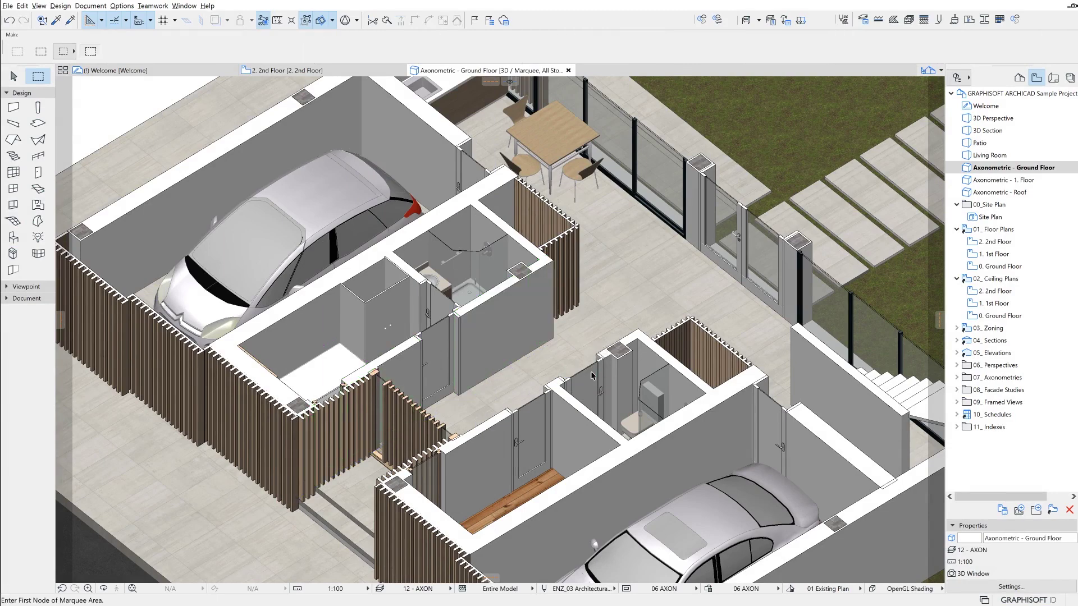
- Select the 80 × 210 door in the wall beside the small toilet room and move it along that wall
shift+click(596, 378)
click(605, 336)
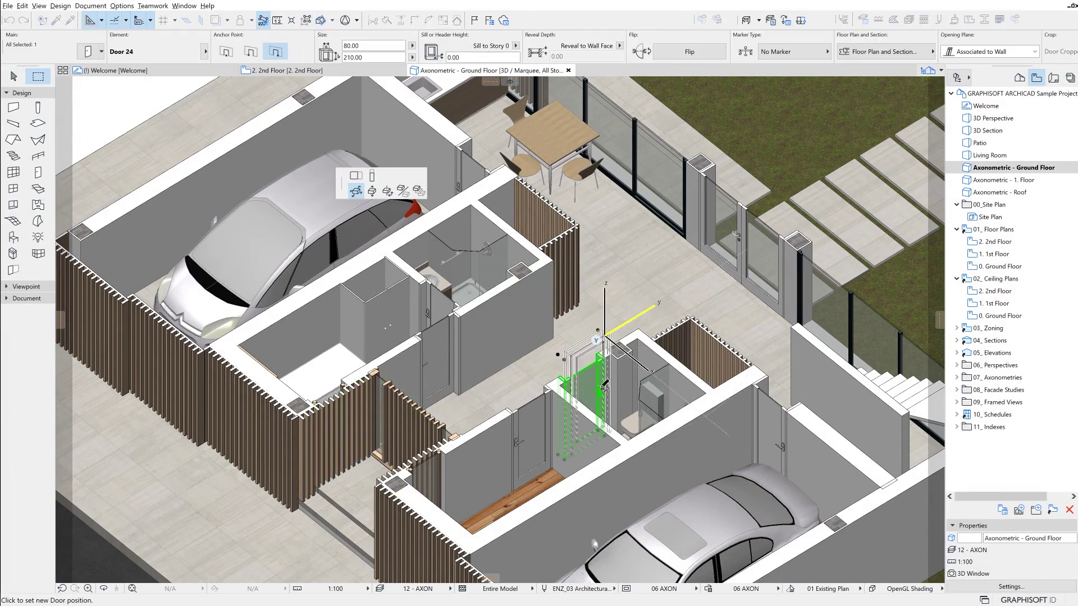
click(613, 353)
middle_drag(615, 381, 577, 383)
scroll(577, 383, up, 6)
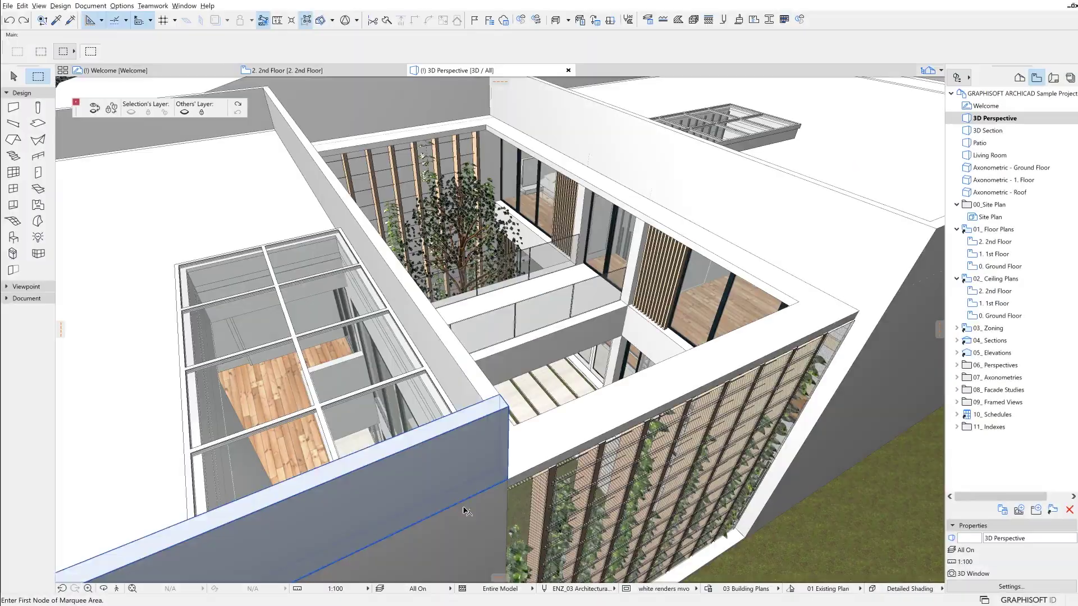
- Select the beam at the building's near corner and hide all other layers to isolate the beam structure in 3D
click(393, 522)
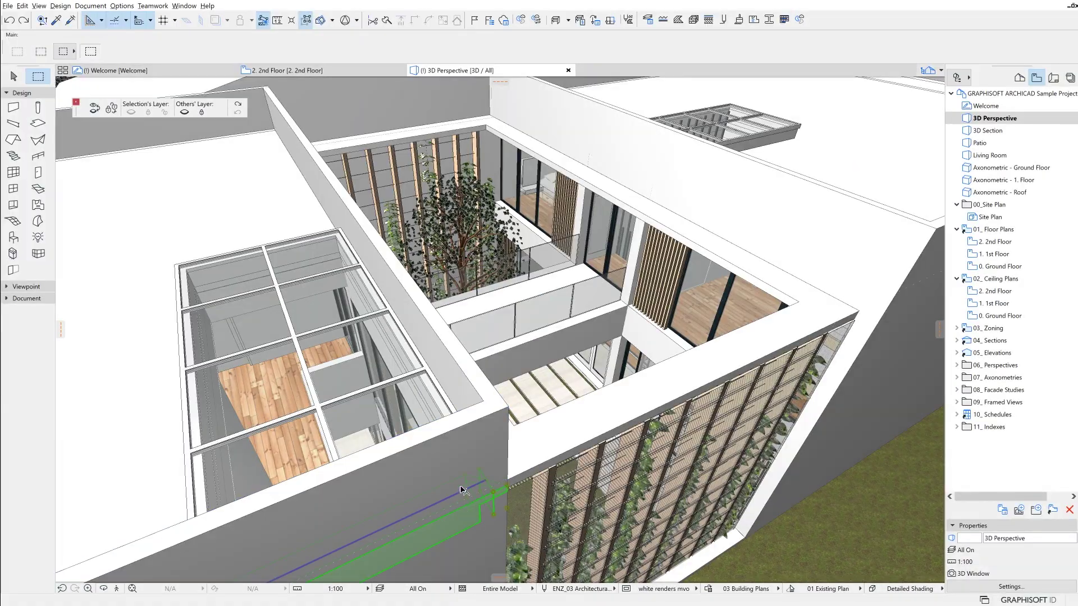
click(185, 112)
shift+middle_drag(498, 417, 343, 410)
shift+middle_drag(572, 472, 455, 356)
scroll(367, 426, down, 4)
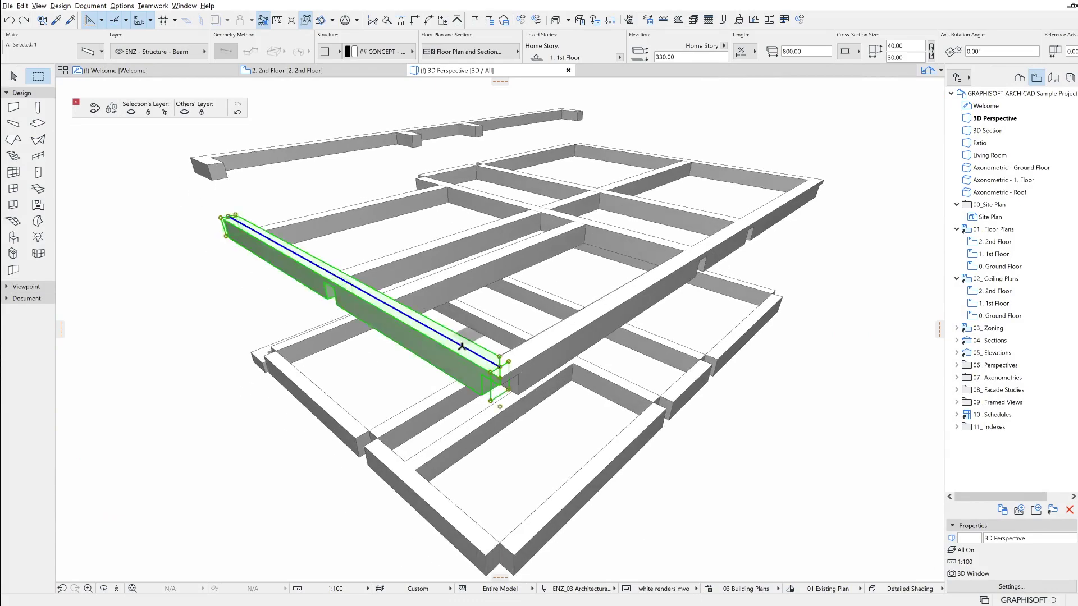
scroll(455, 356, up, 2)
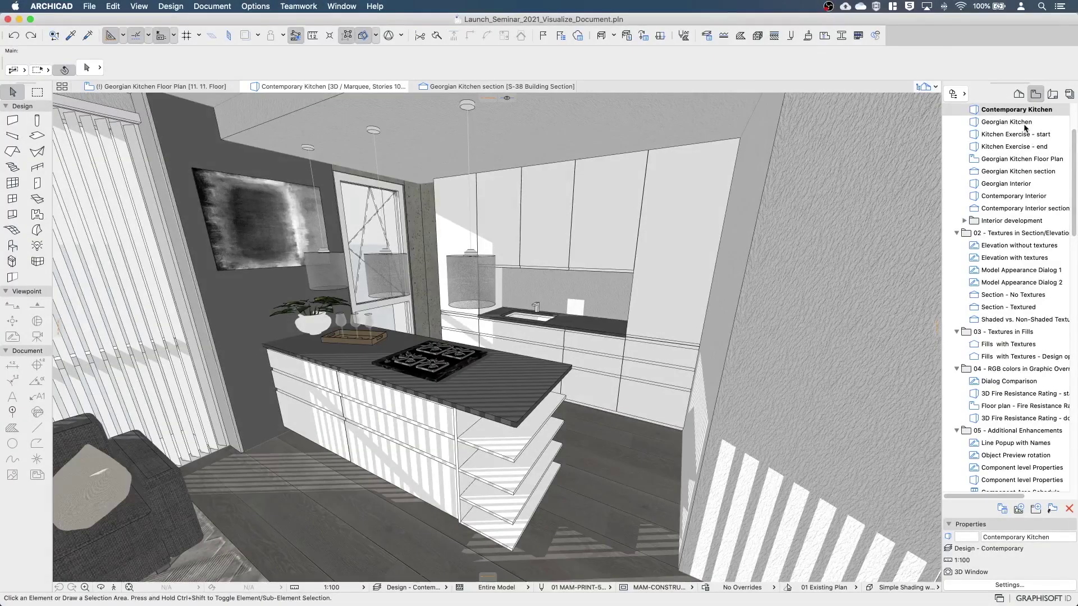
- Open the saved Georgian Kitchen view
double_click(1024, 125)
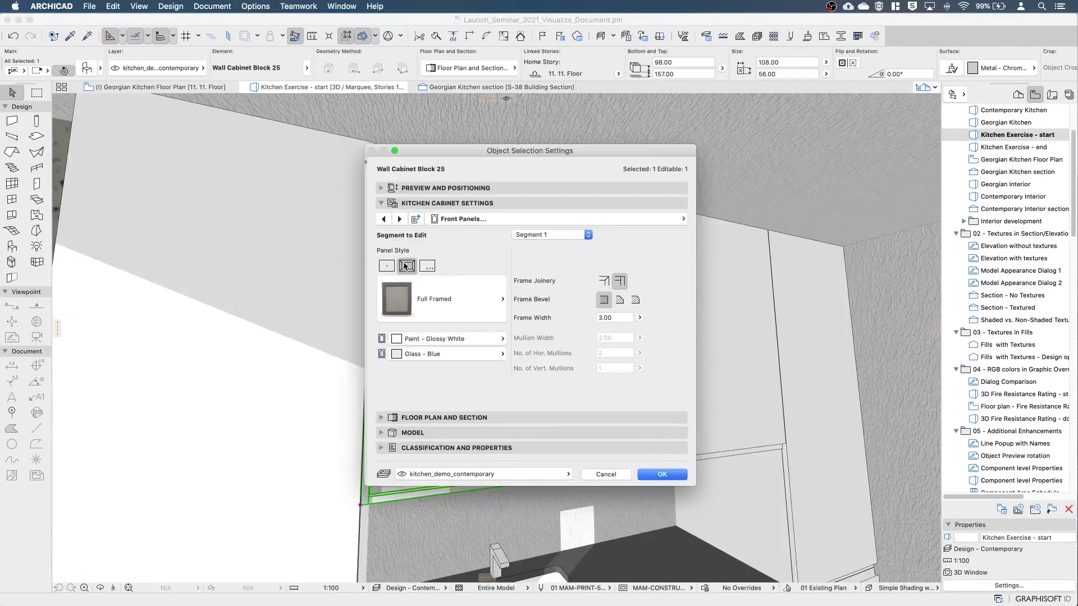
- Set the front panel style of the wall cabinet's Segment 1 to Mullions and apply it
click(456, 304)
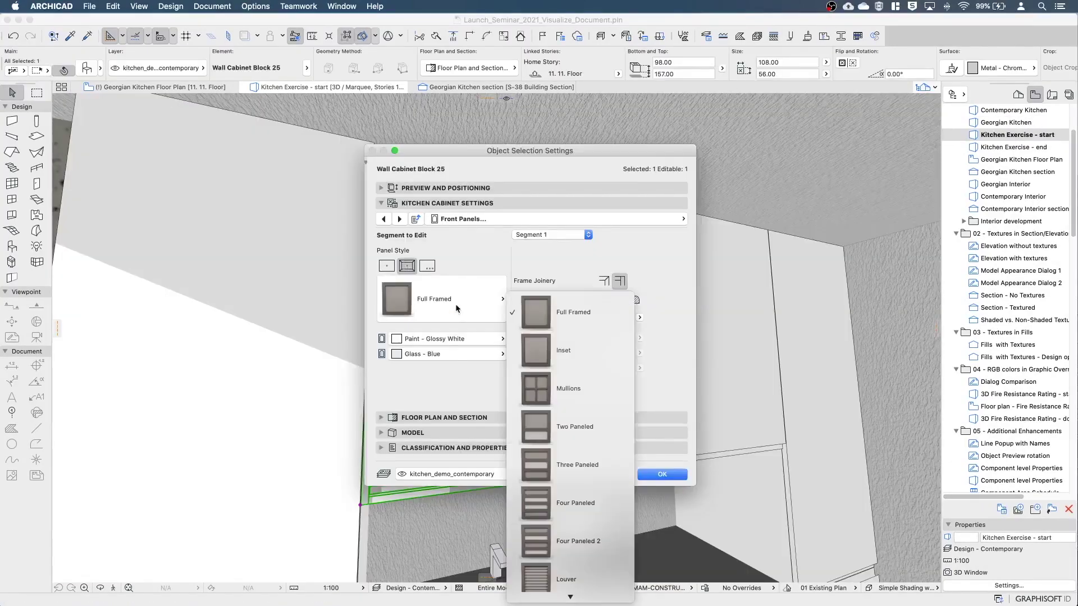
click(578, 391)
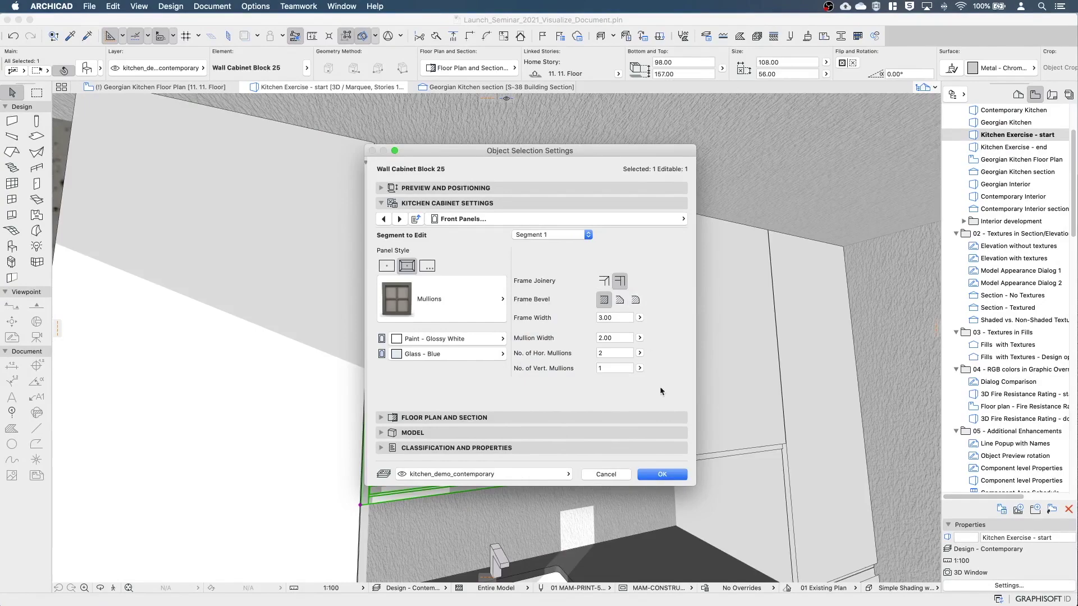
click(655, 476)
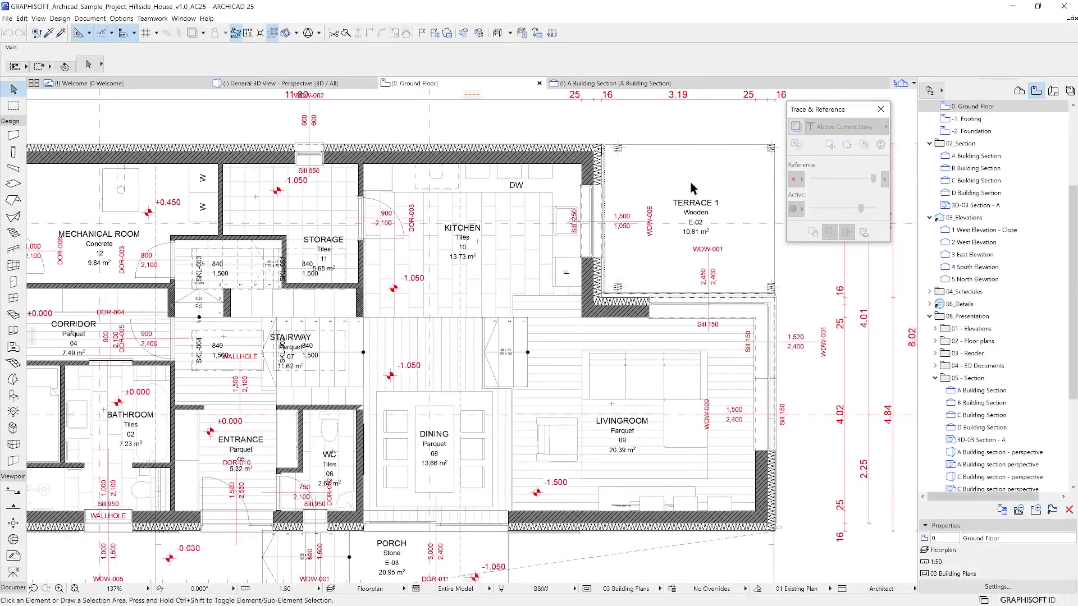
- Show the story above as a trace reference over the Ground Floor plan, adjust its intensity, and compare both with the splitters
click(796, 128)
mouse_move(873, 178)
mouse_down()
mouse_move(823, 179)
mouse_move(862, 179)
mouse_move(823, 213)
mouse_move(873, 209)
mouse_up()
drag(461, 105, 476, 444)
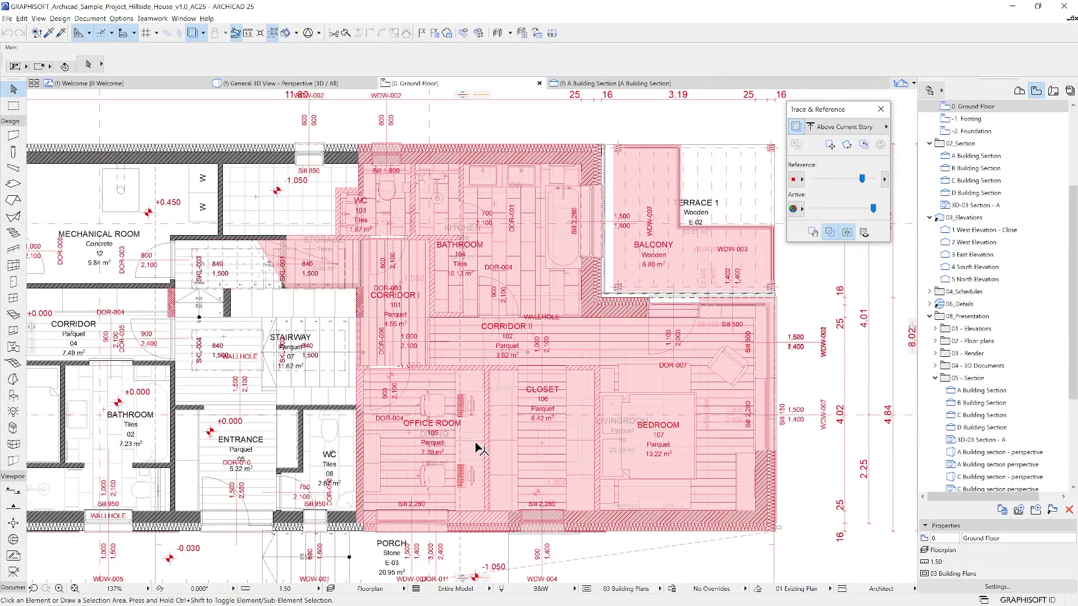
drag(912, 327, 469, 305)
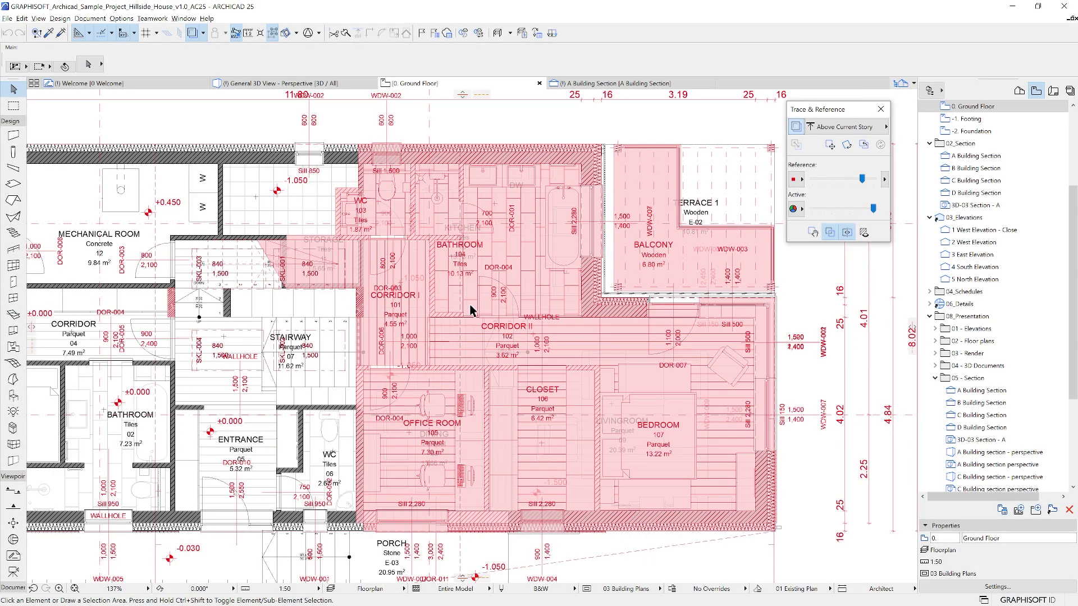
- Change the trace reference colour to orange and lower the reference's intensity
click(798, 179)
click(829, 220)
click(800, 180)
click(828, 255)
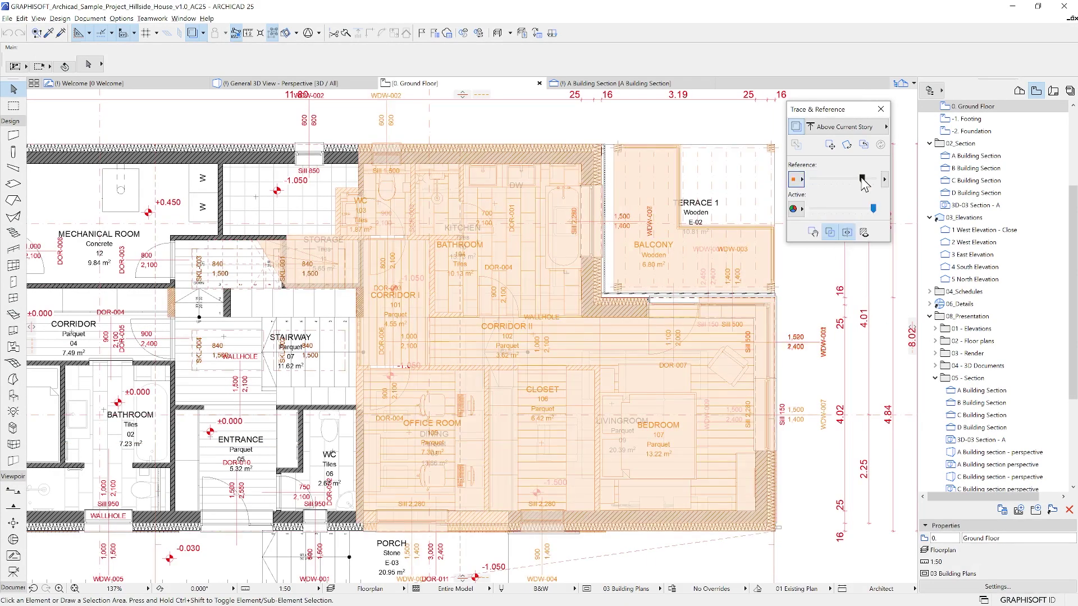
drag(862, 179, 841, 181)
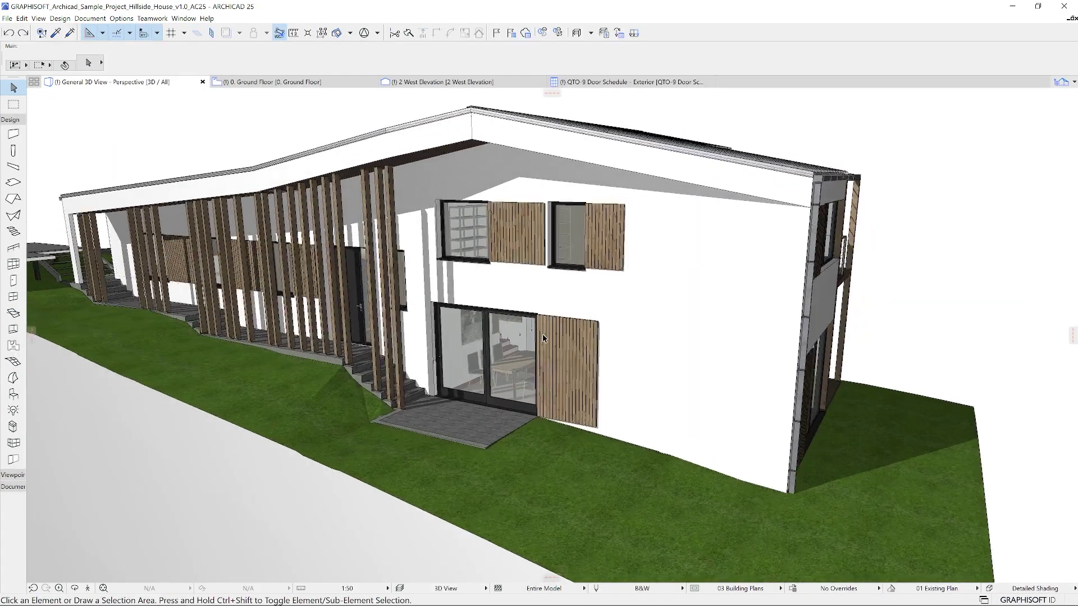
- Replace the ground-floor sliding door of the facade with the hinged Door 24 in the 3D view
scroll(480, 338, up, 5)
click(482, 341)
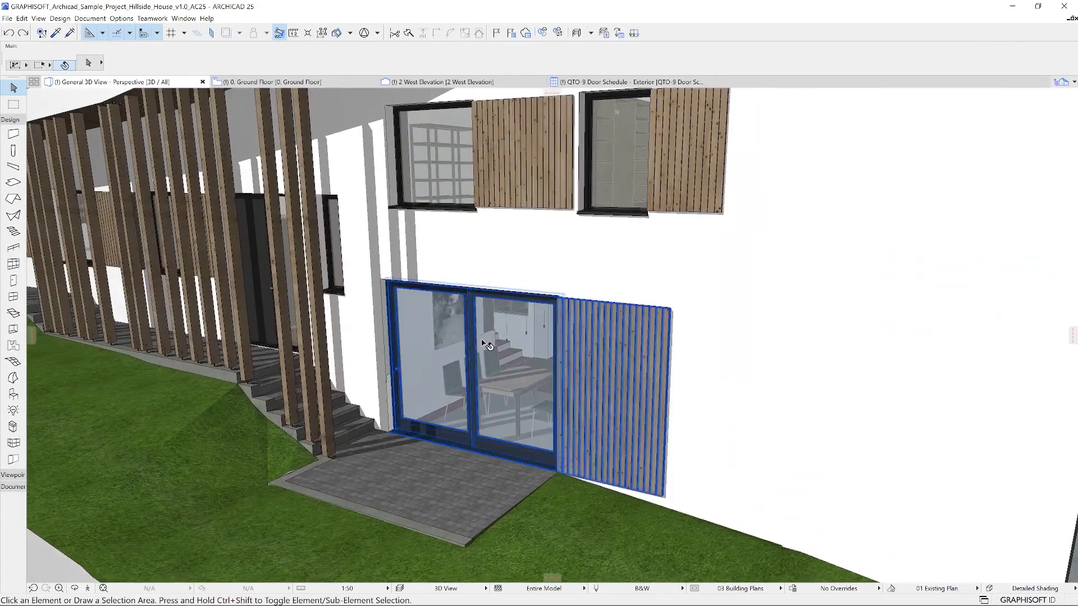
double_click(482, 345)
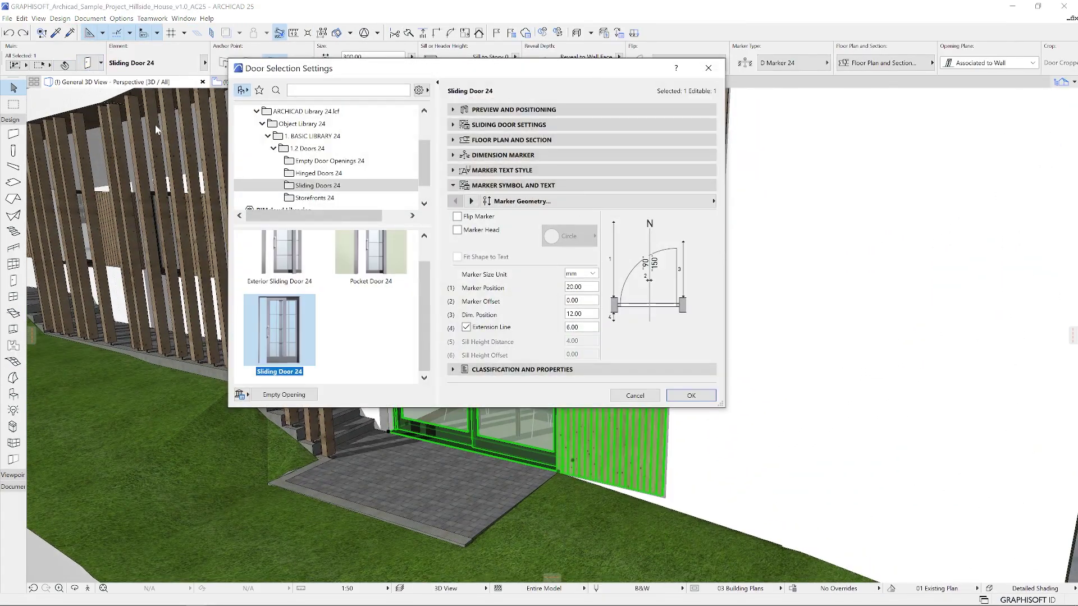
click(318, 173)
click(278, 265)
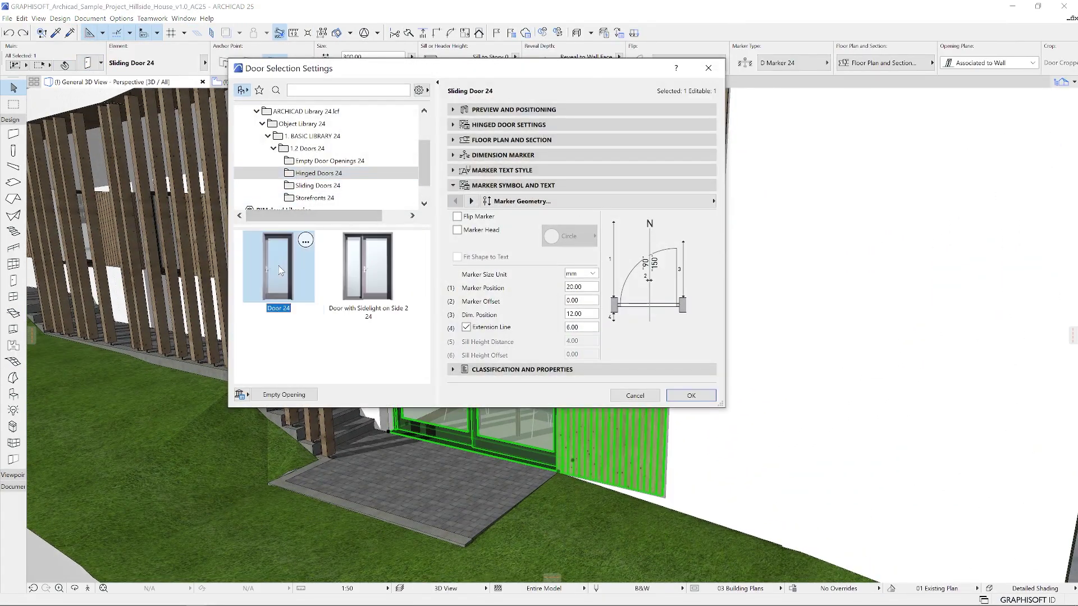
click(687, 396)
- Examine the replaced door DOR-011 in the Ground Floor plan, the 2 West Elevation and the exterior door schedule
click(297, 83)
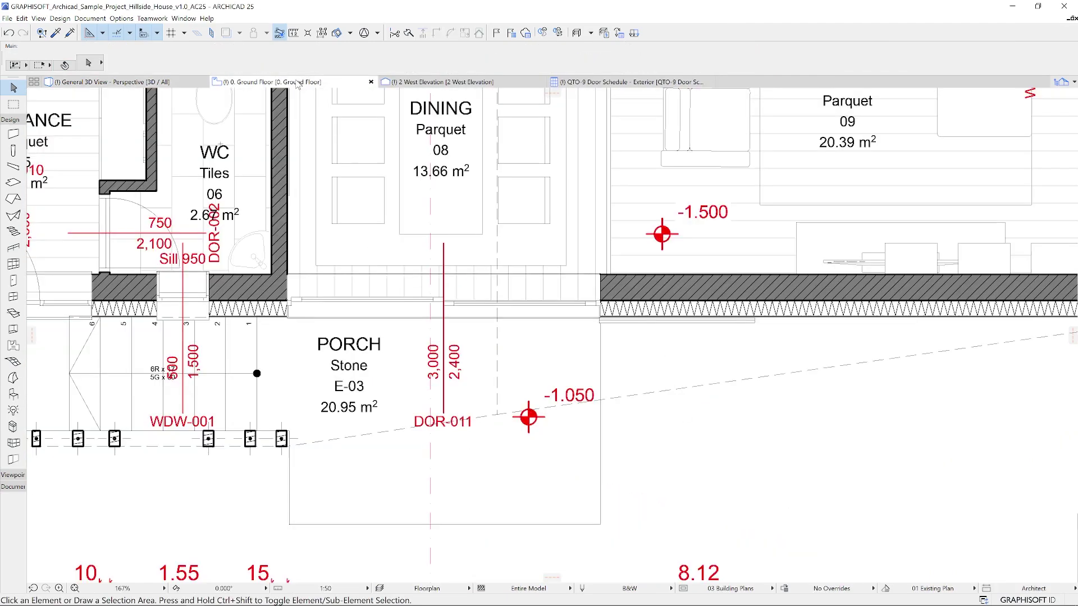
click(603, 389)
scroll(626, 416, down, 5)
click(661, 443)
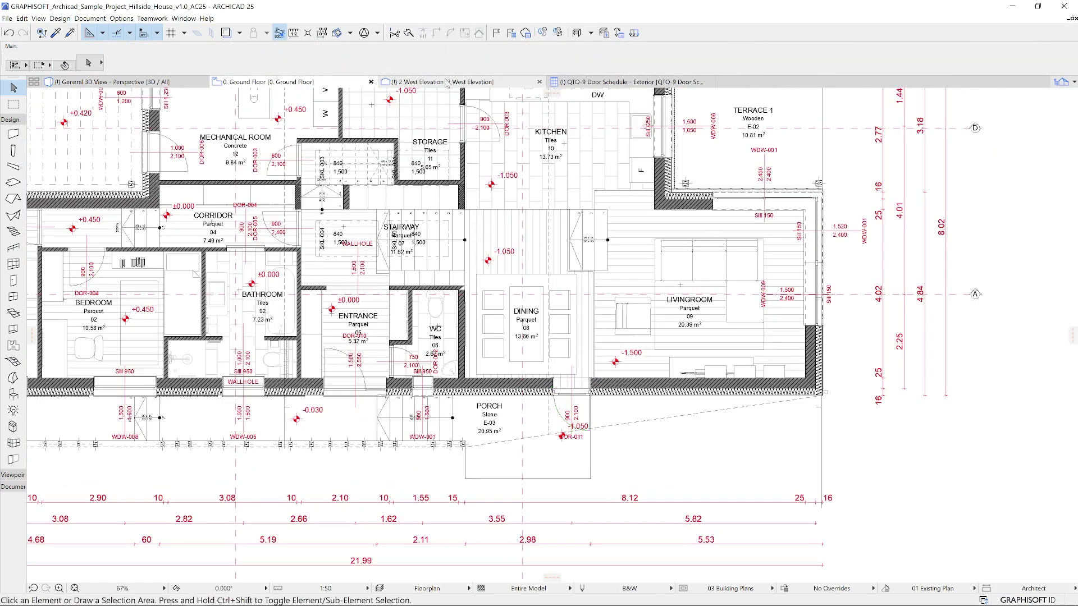
click(447, 83)
click(609, 471)
scroll(623, 457, up, 4)
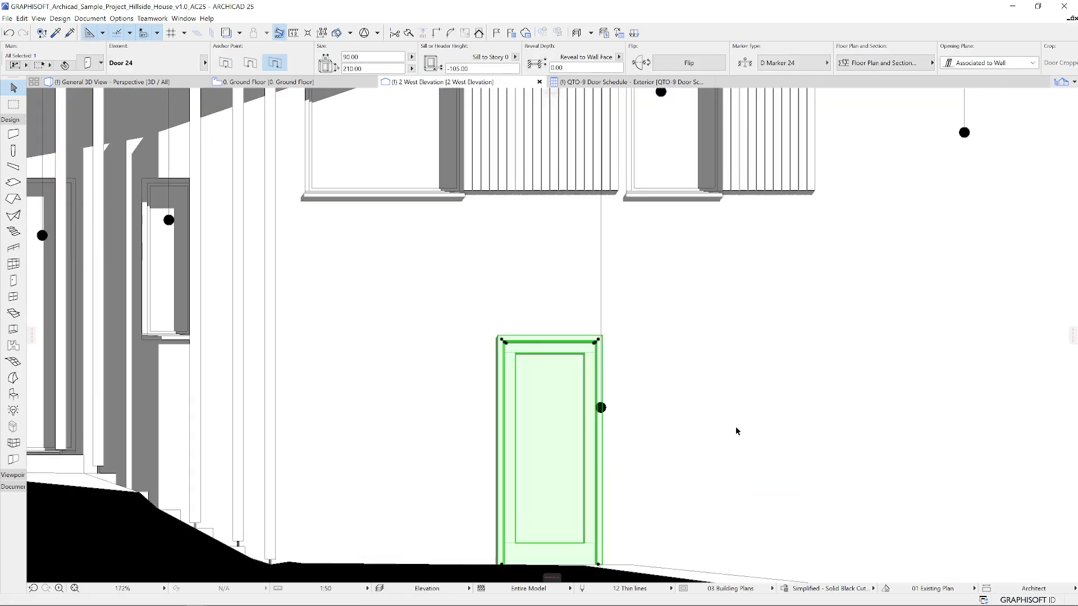
click(737, 431)
click(629, 82)
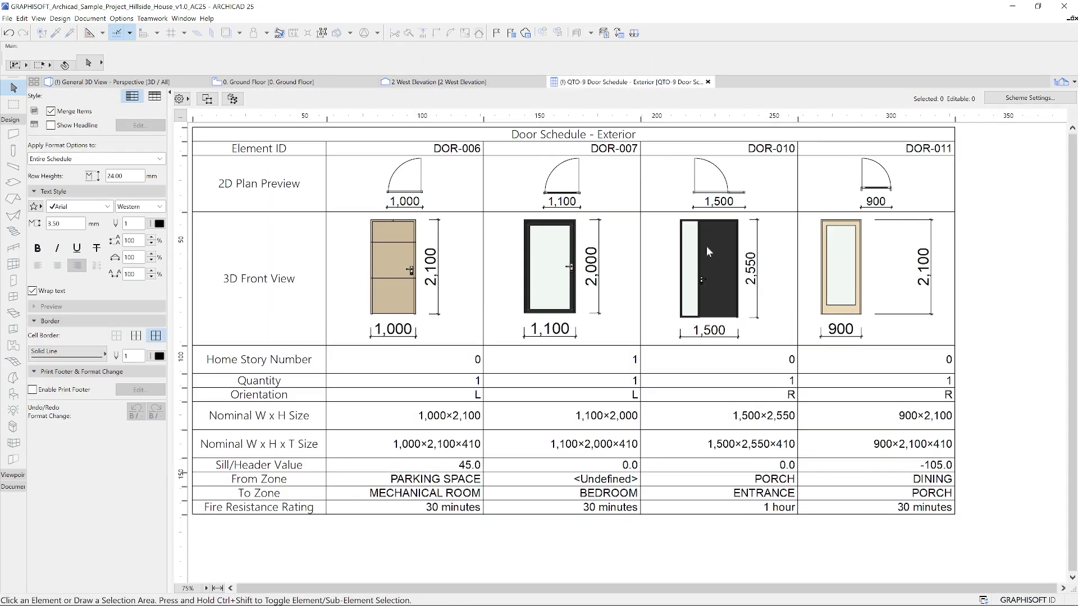
click(884, 185)
click(1004, 251)
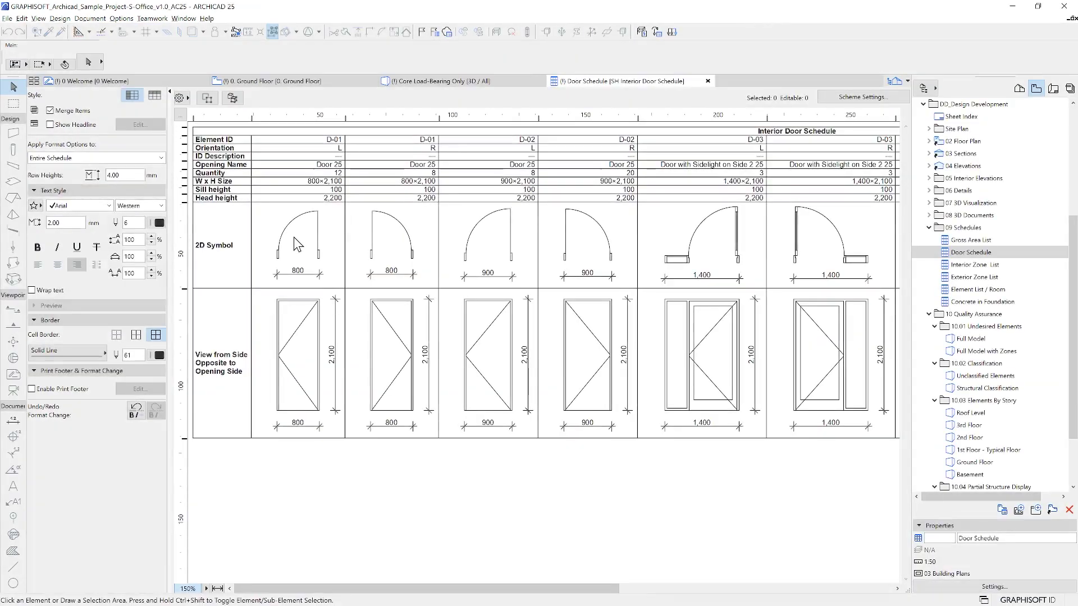
- Select the left-oriented D-01 doors from the interior door schedule on the floor plan and open their marker geometry settings
click(293, 238)
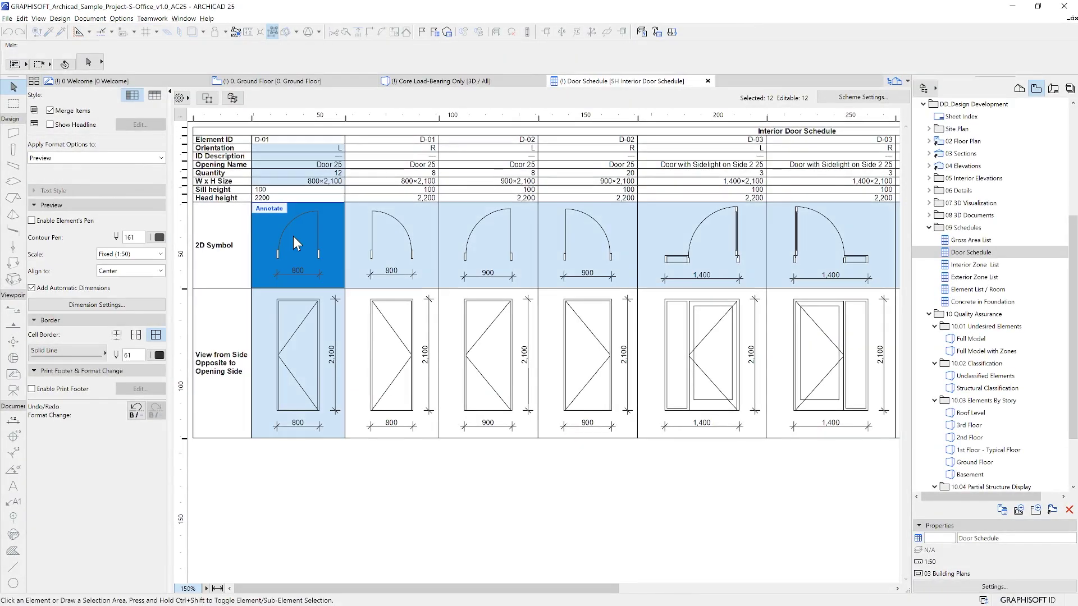
click(209, 99)
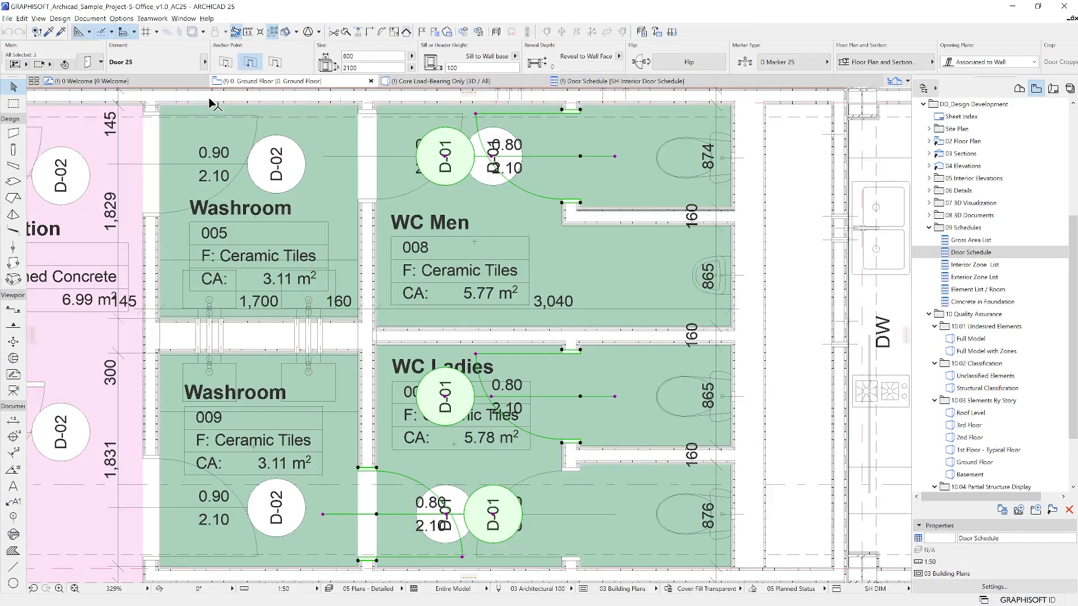
click(86, 58)
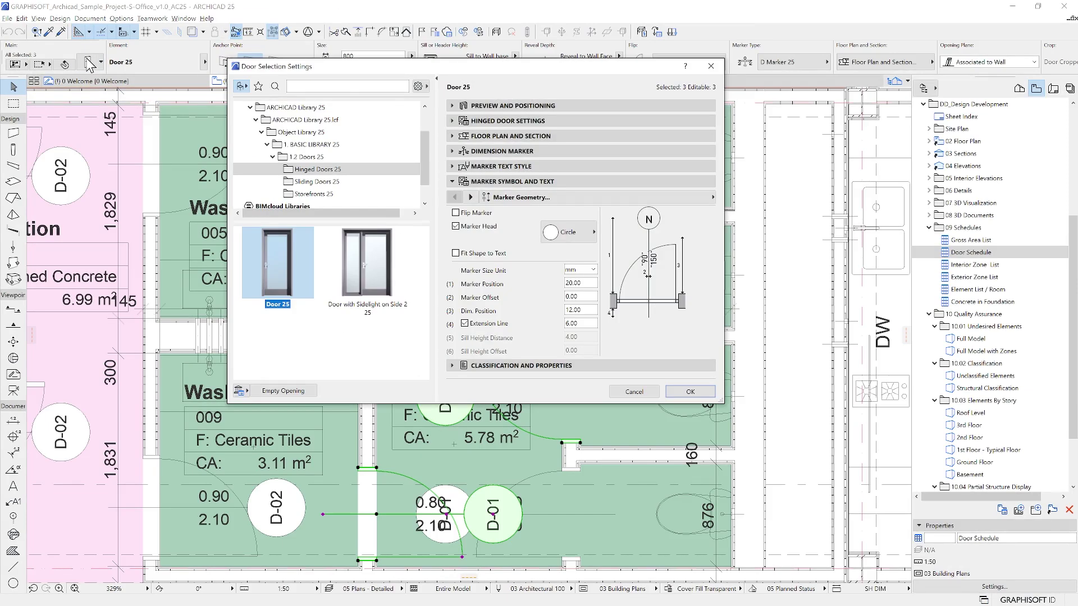
click(511, 198)
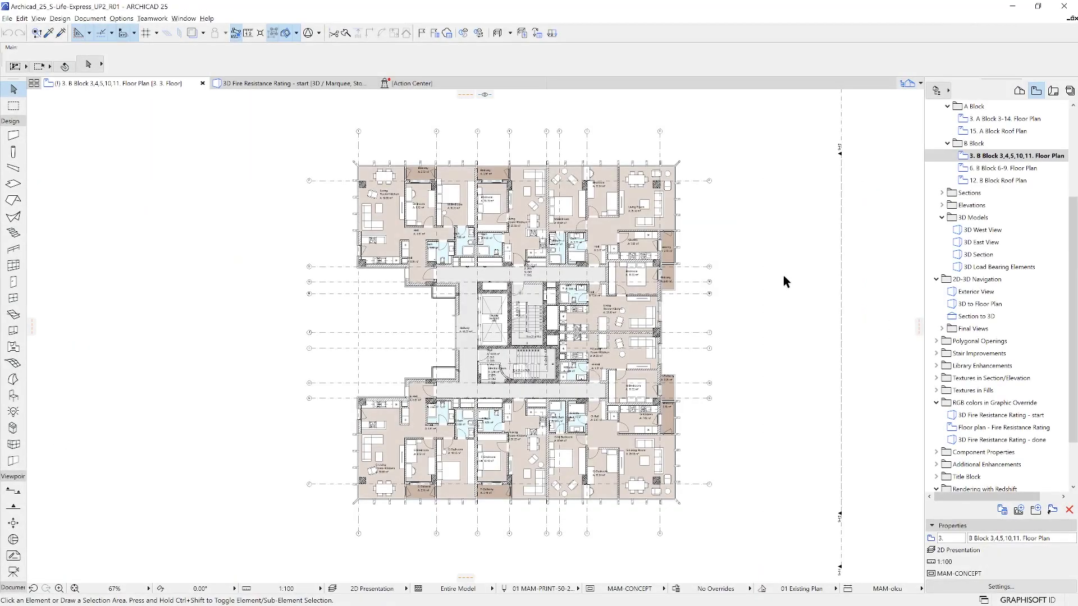
- Open the saved Floor plan - Fire Resistance Rating view
click(1014, 428)
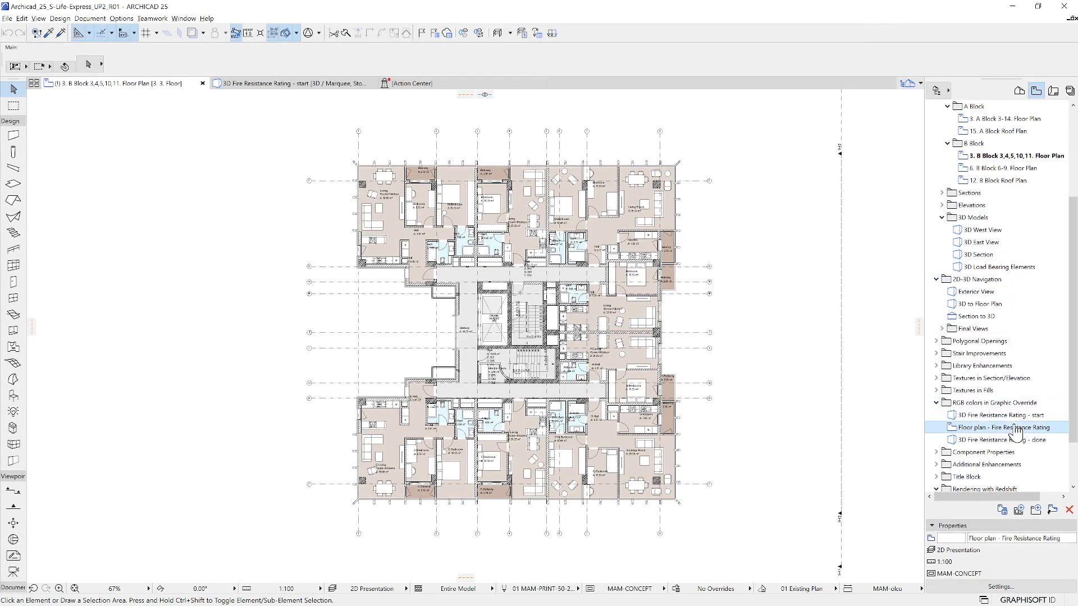
double_click(1015, 428)
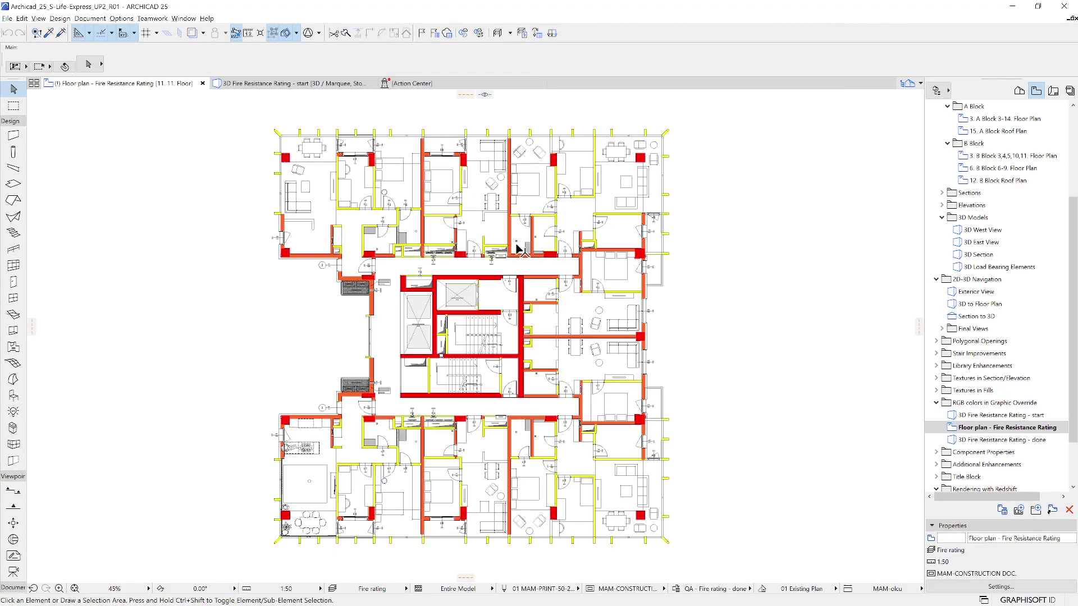
scroll(599, 257, up, 6)
middle_drag(539, 170, 515, 285)
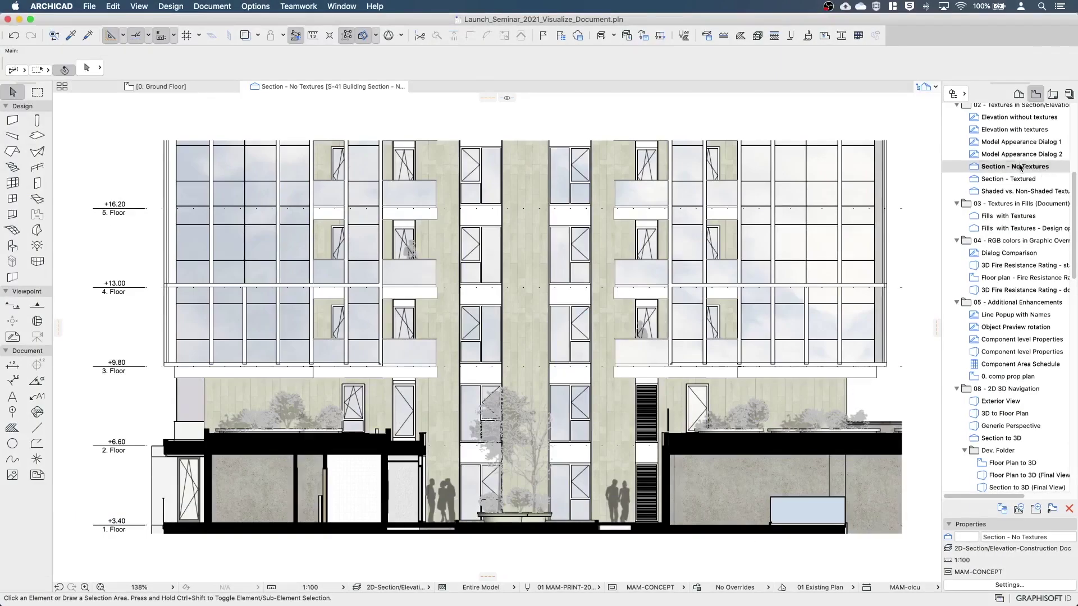
- Turn on shadows in the model appearance settings of the Section - No Textures view
right_click(1020, 168)
click(950, 354)
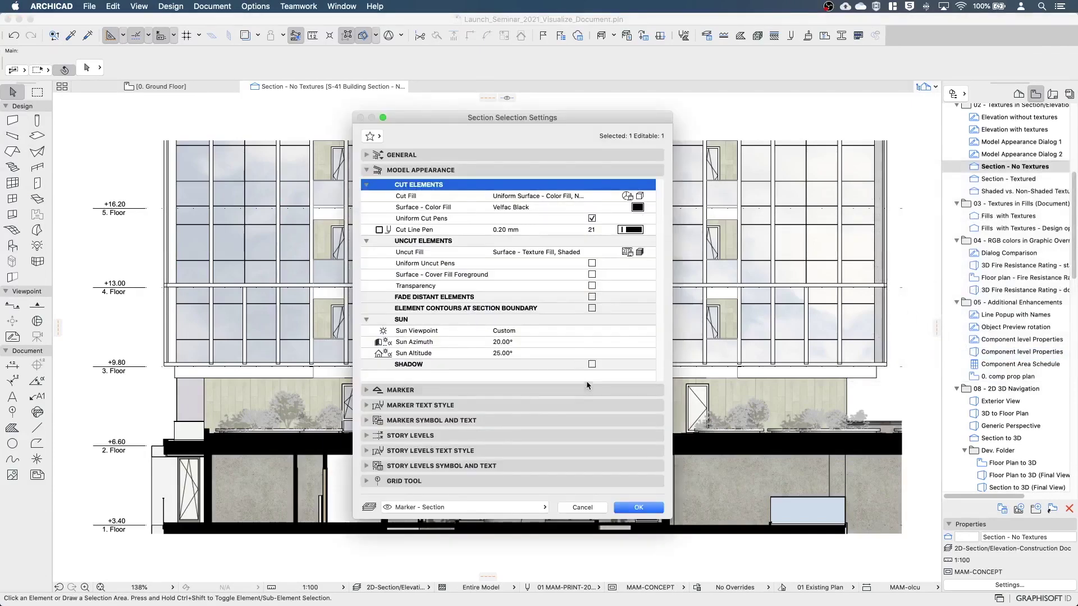
click(591, 365)
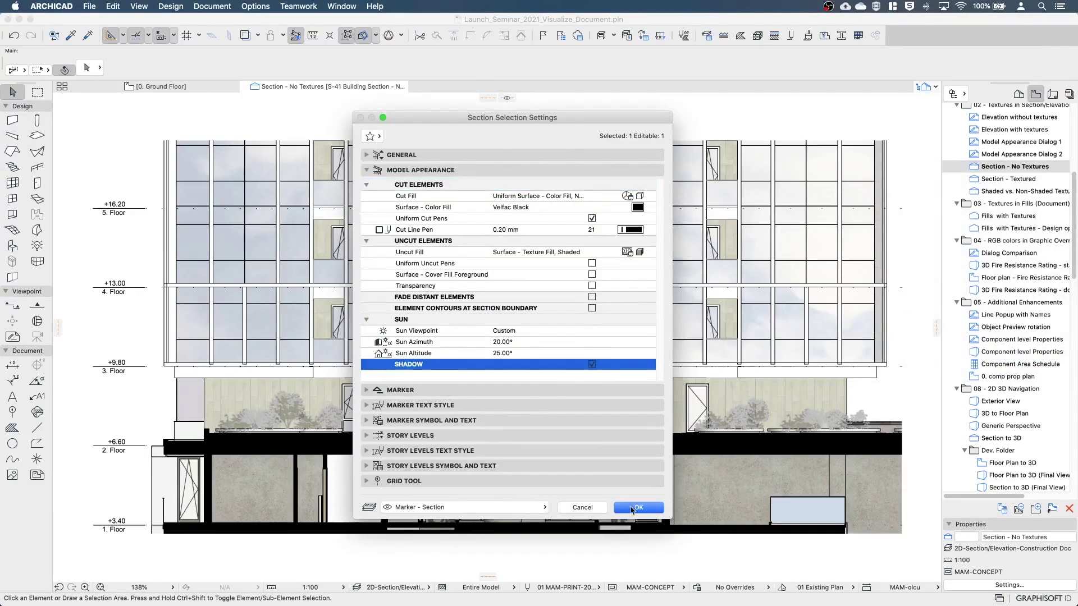
click(631, 508)
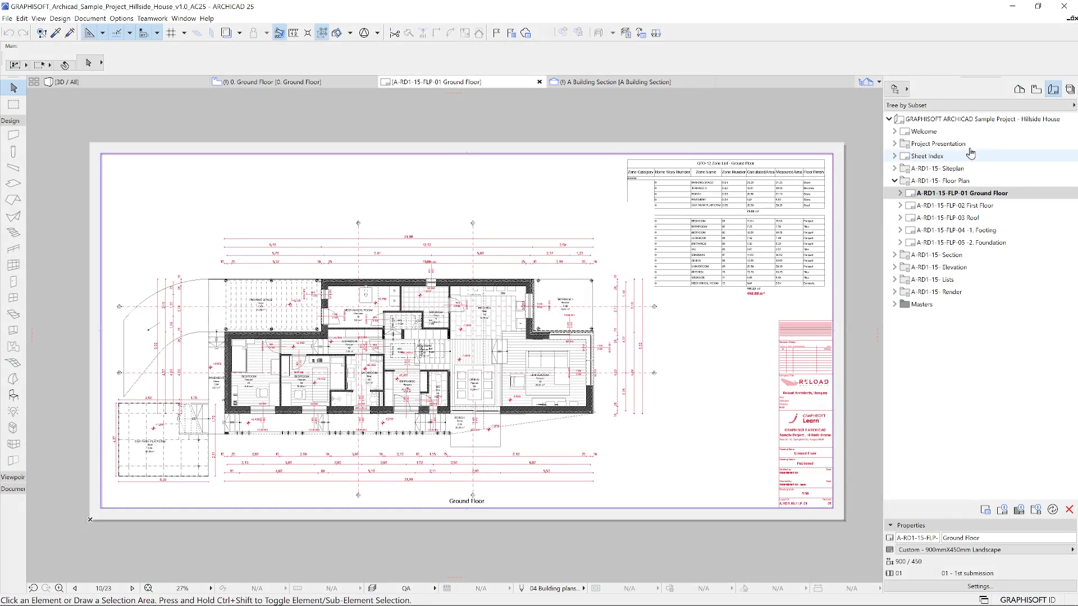
- Publish the PDF publisher set of the Hillside House sample project
click(1069, 90)
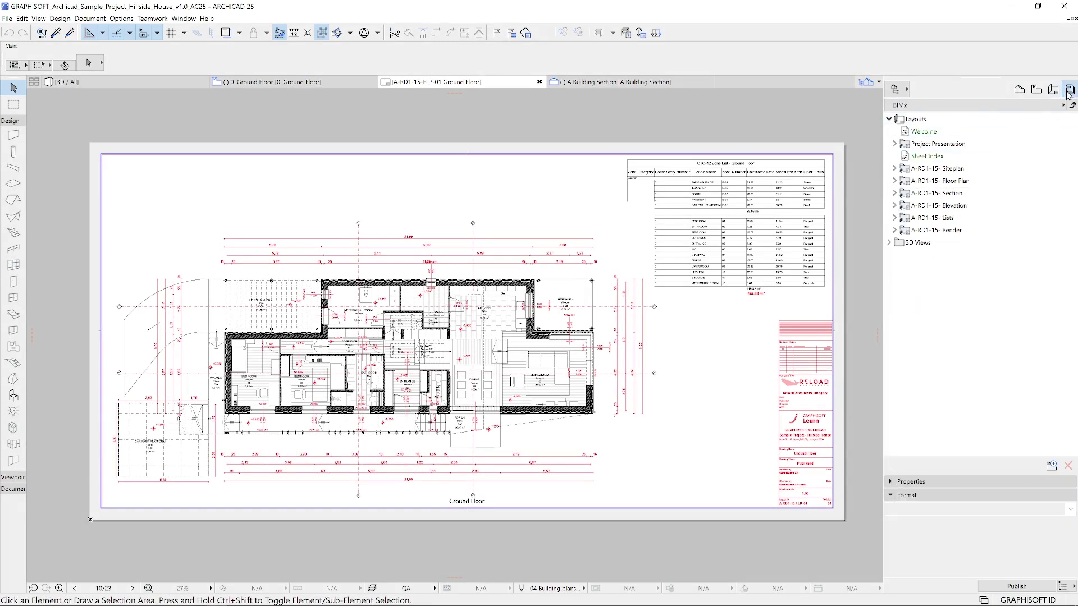
click(1033, 105)
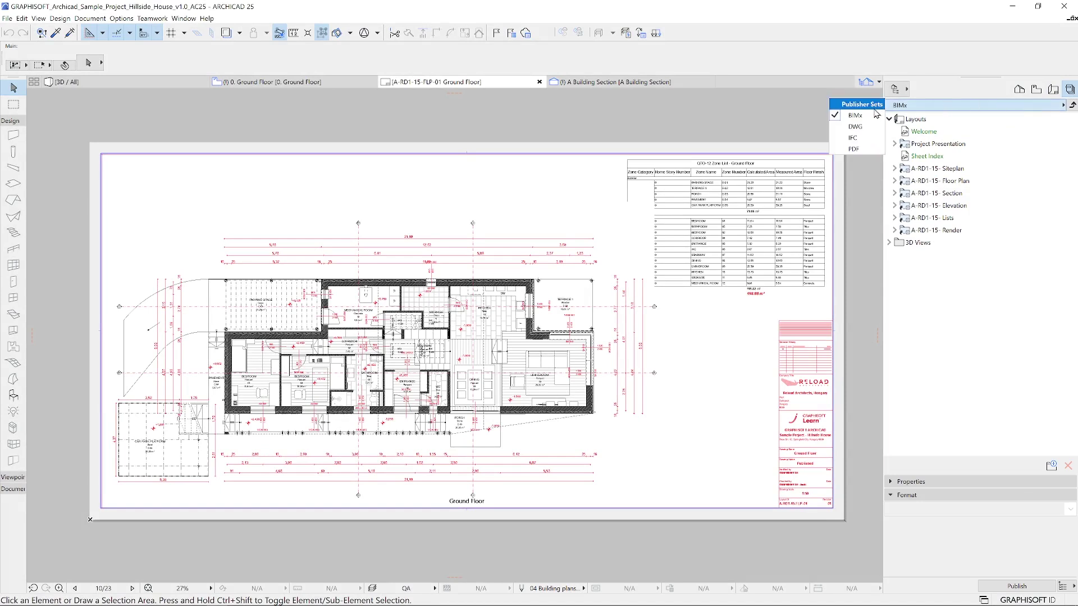
click(854, 149)
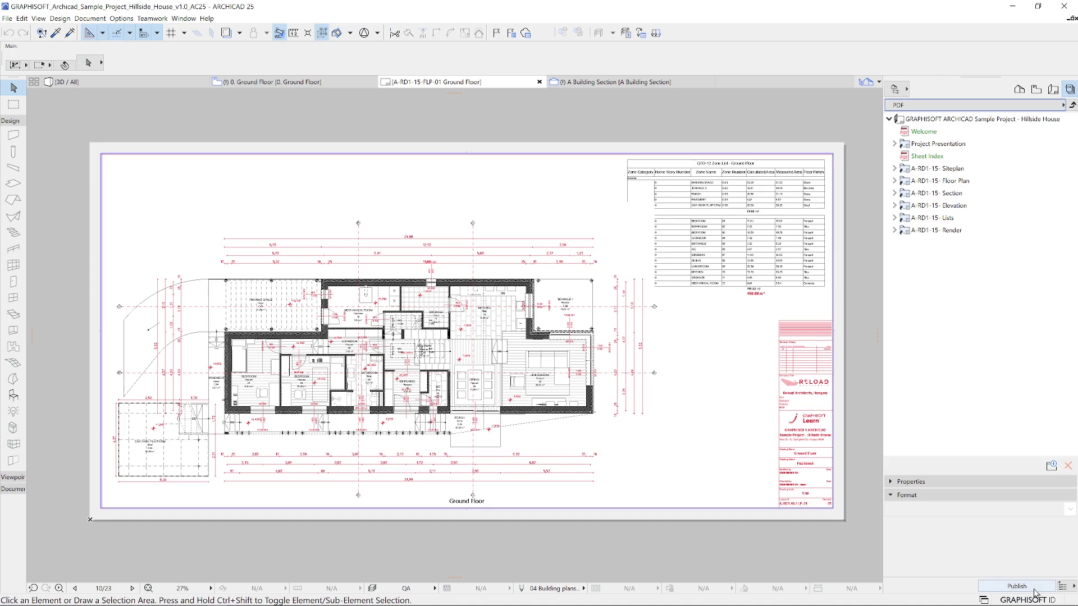
click(1034, 590)
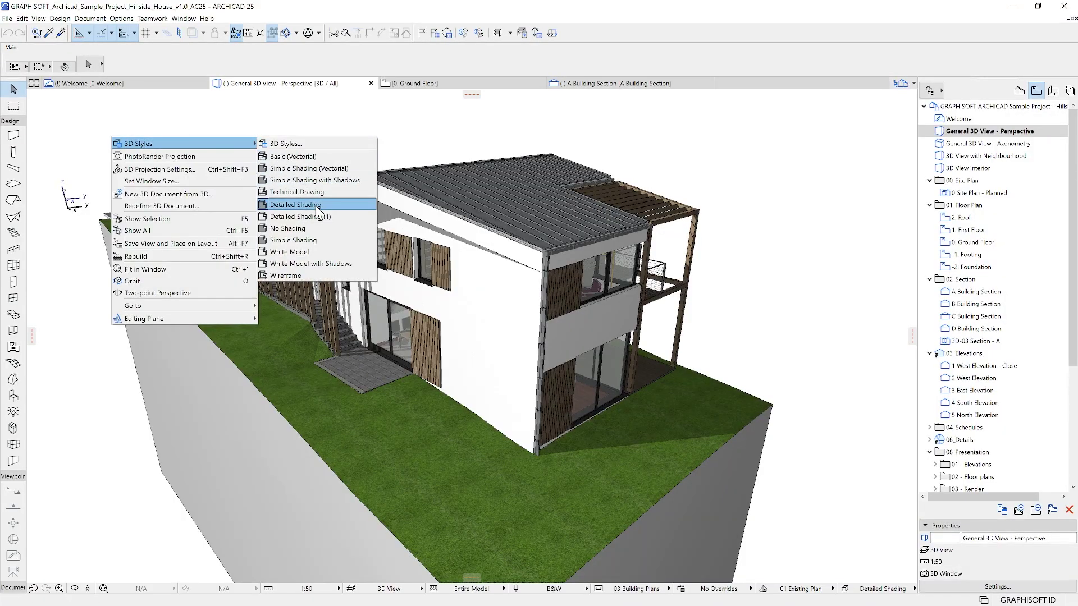
- Apply the Technical Drawing 3D style to the general perspective view and set its 3D engine to Hardware acceleration
click(298, 251)
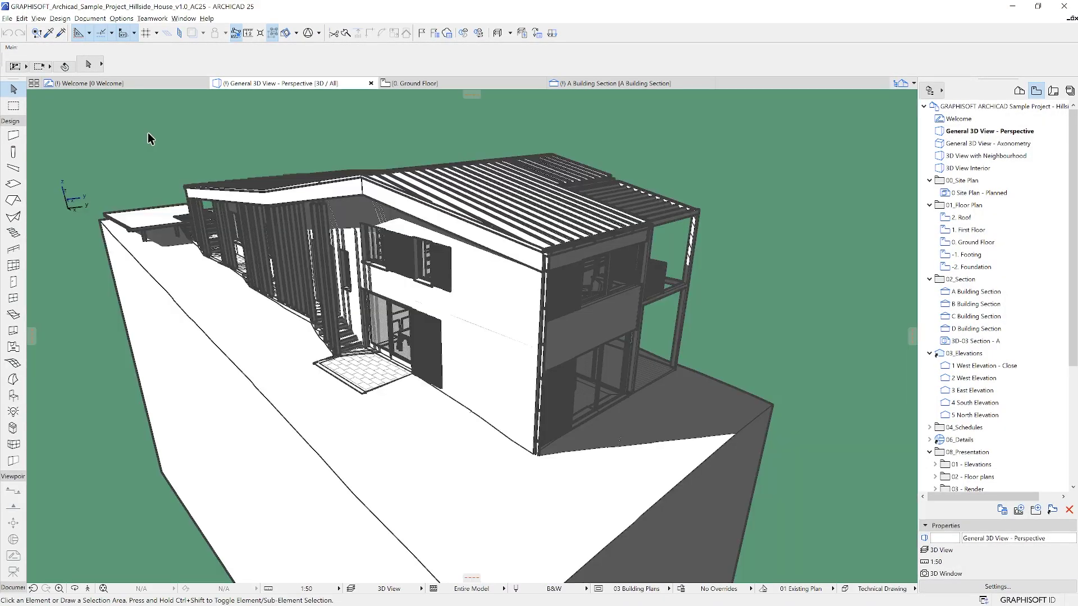
right_click(147, 133)
click(323, 142)
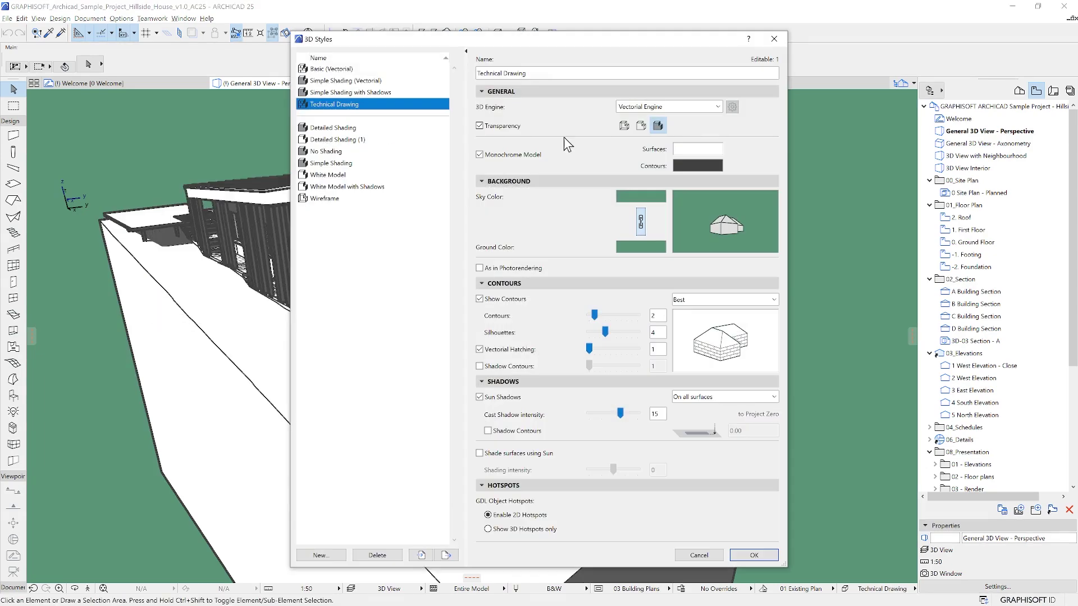
click(628, 106)
click(646, 130)
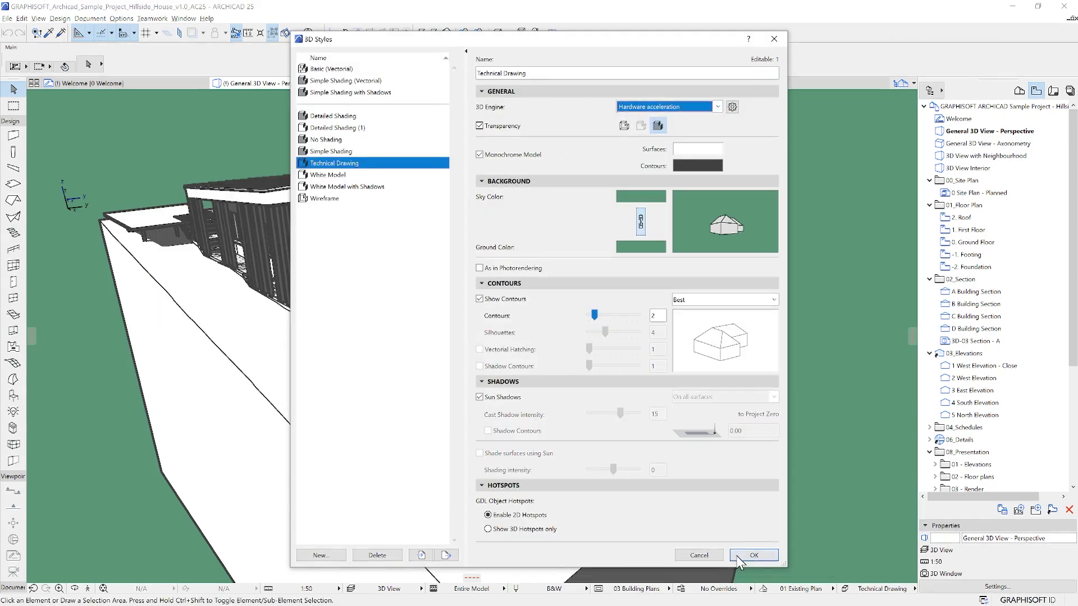
click(737, 556)
shift+middle_drag(746, 325, 658, 414)
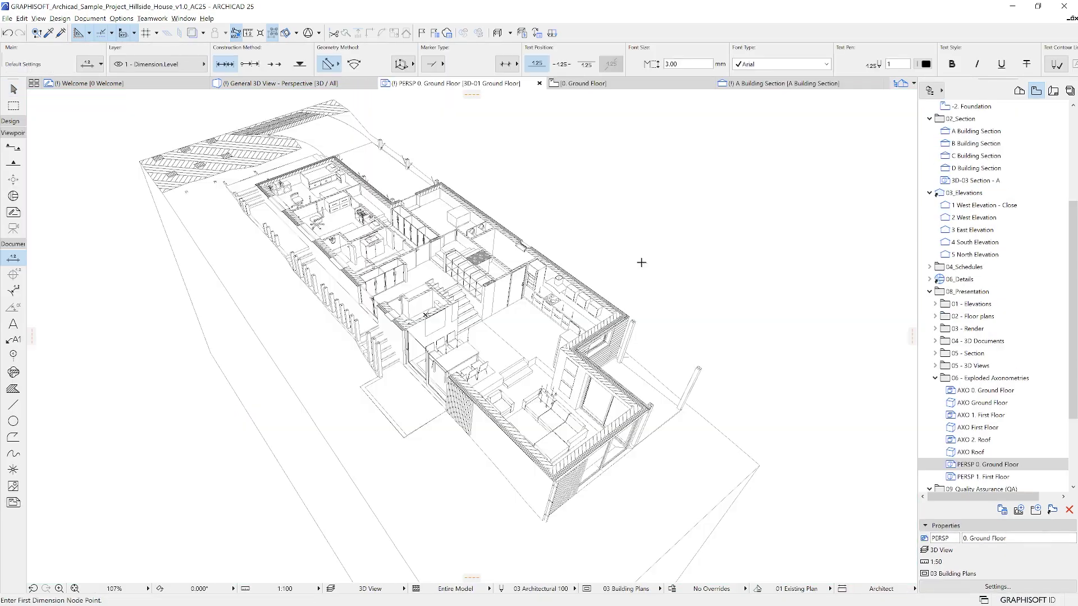
- Dimension the kitchen's outer wall in the PERSP 0. Ground Floor 3D document and move the dimension line inside the room
scroll(582, 265, up, 10)
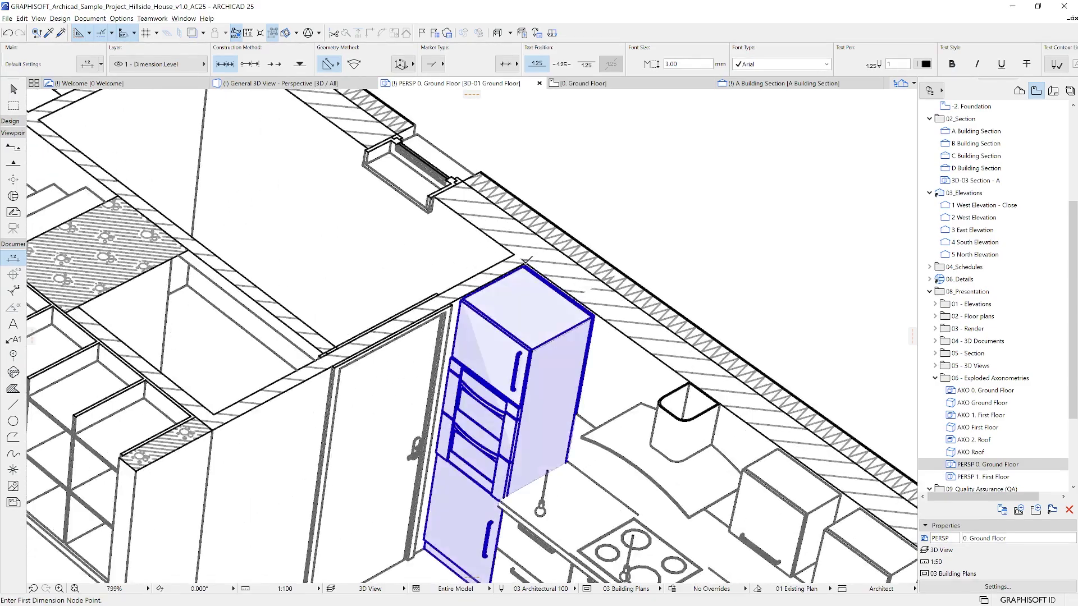
scroll(529, 261, up, 8)
click(506, 272)
scroll(428, 210, down, 10)
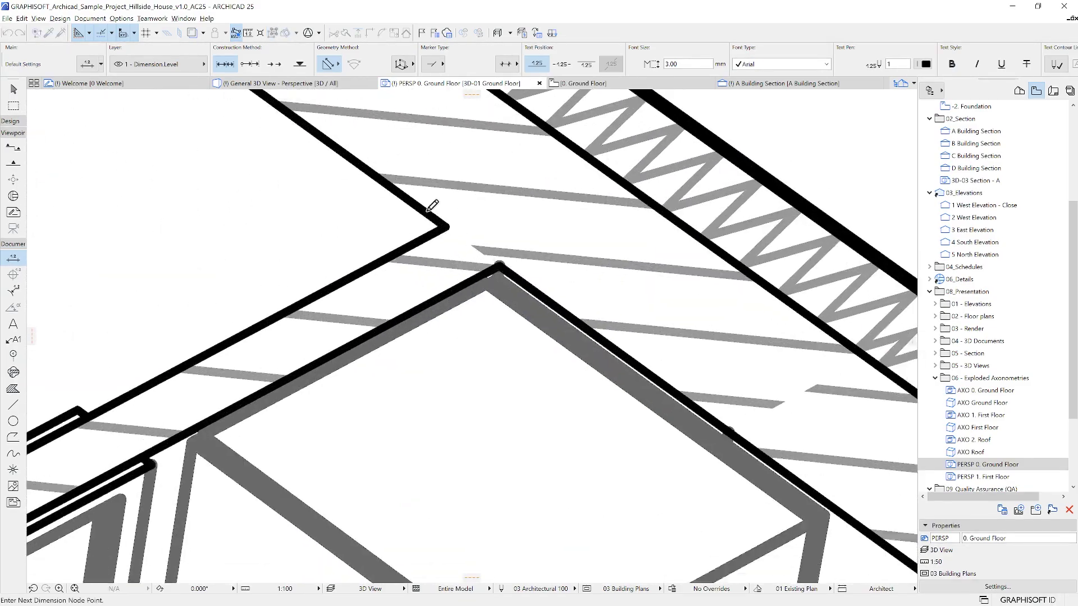
scroll(859, 519, up, 3)
scroll(662, 427, down, 8)
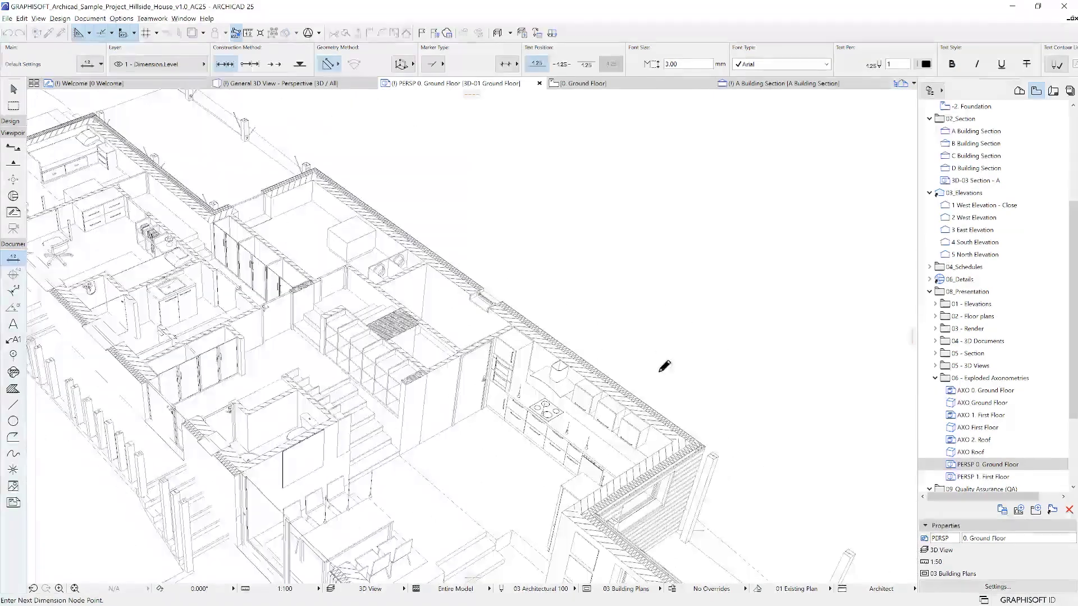
double_click(660, 368)
click(650, 349)
shift+click(690, 380)
click(691, 381)
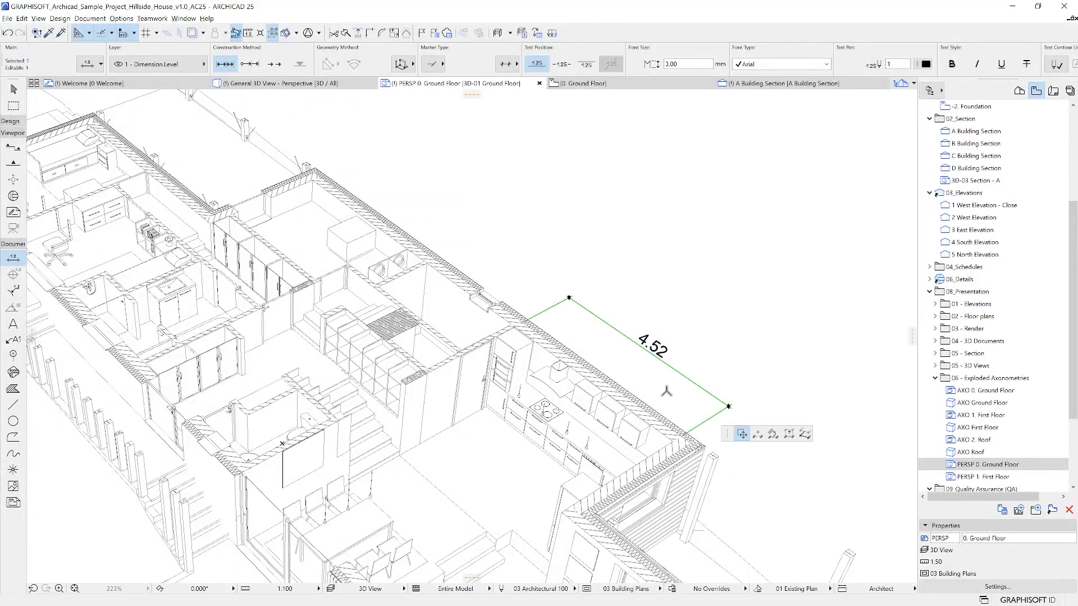
click(552, 443)
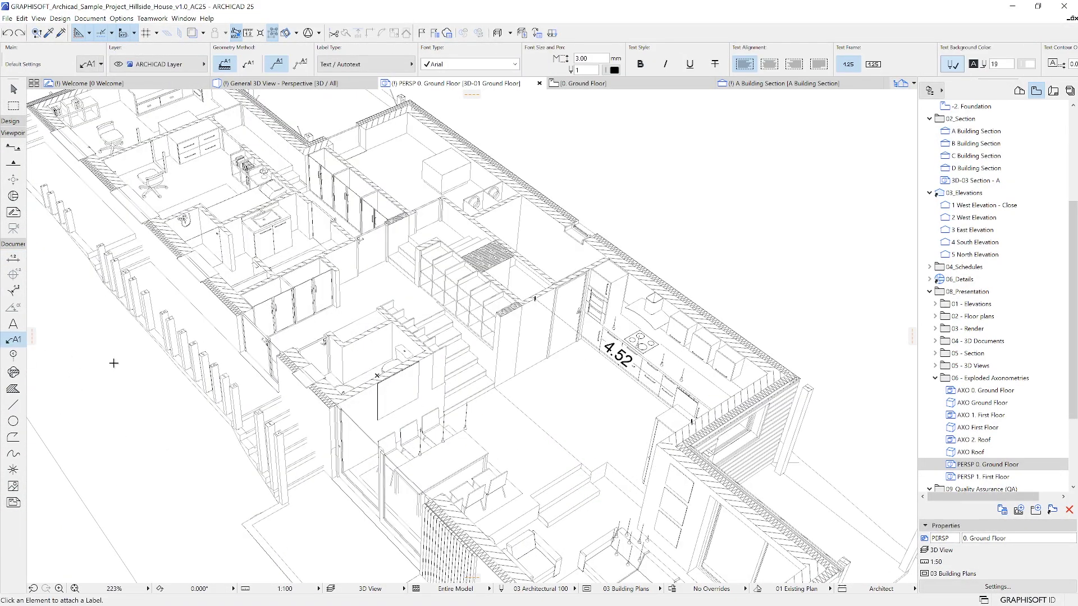
- Label the dining table in the ground-floor perspective 3D document
click(477, 437)
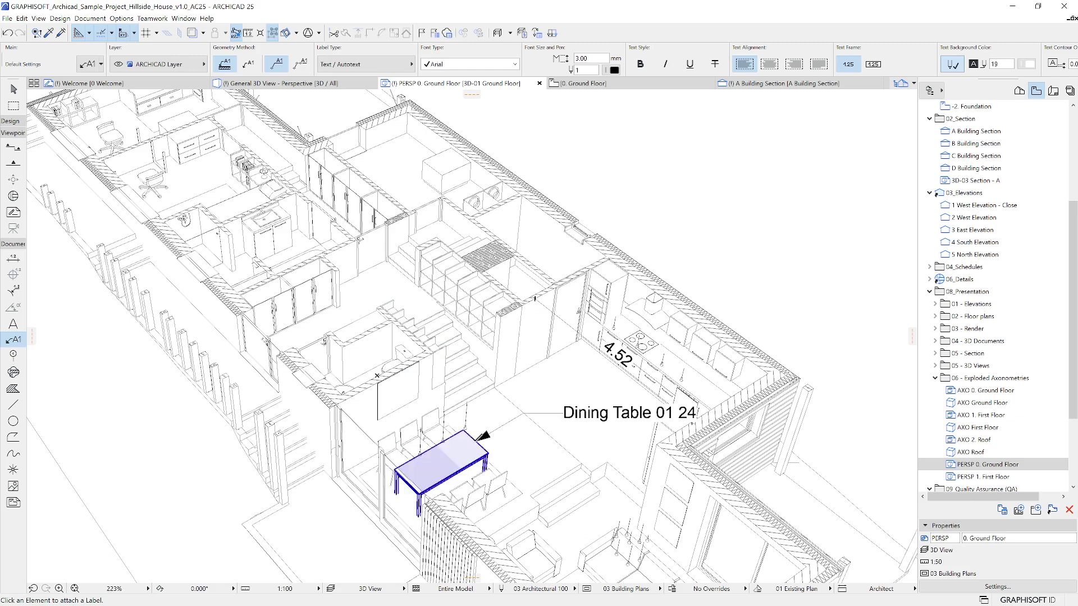
click(491, 481)
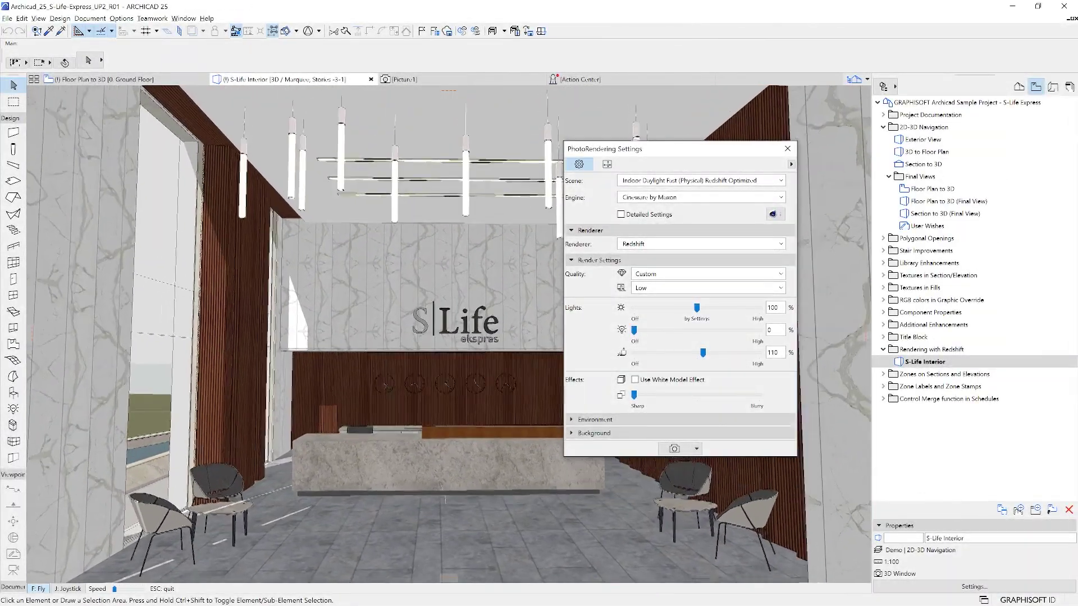
- Move the S-Life Interior camera closer to the reception desk and go through the photorendering renderer and quality options
key(Up)
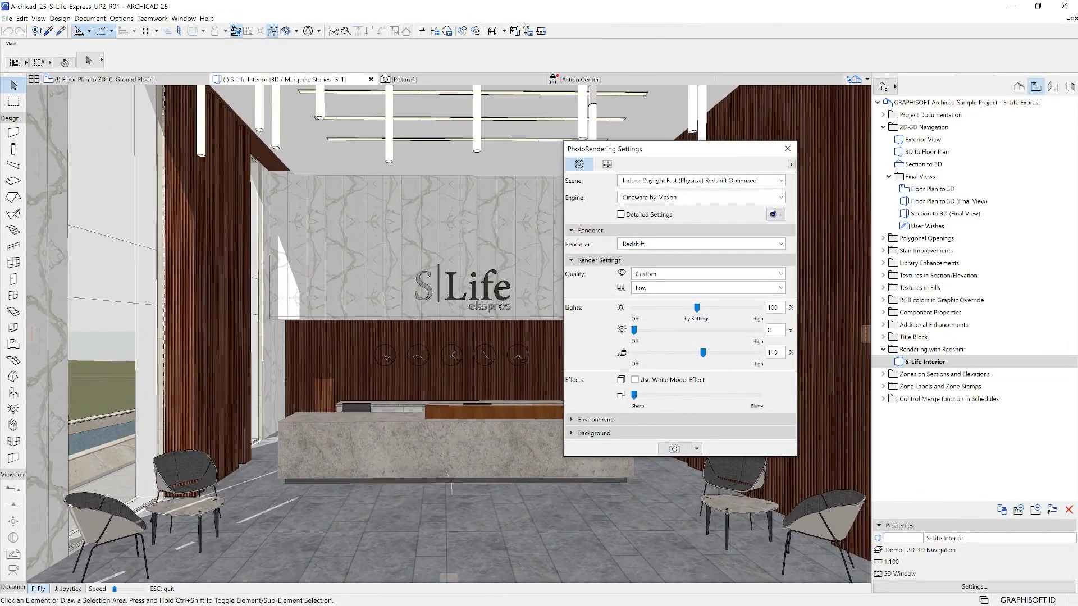
key(Escape)
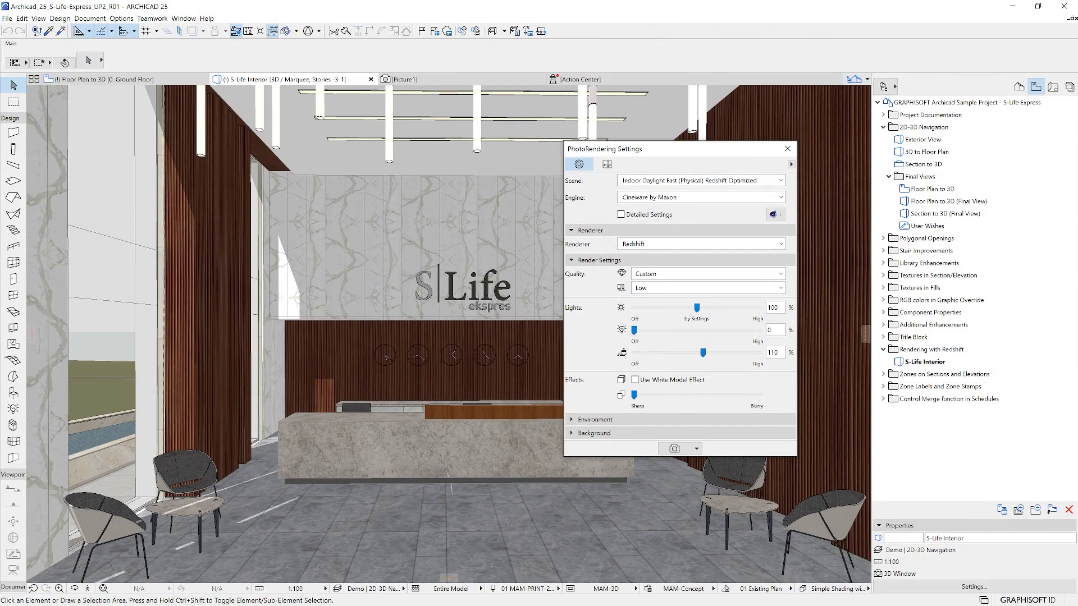
click(701, 244)
click(701, 266)
click(780, 274)
click(781, 274)
click(780, 288)
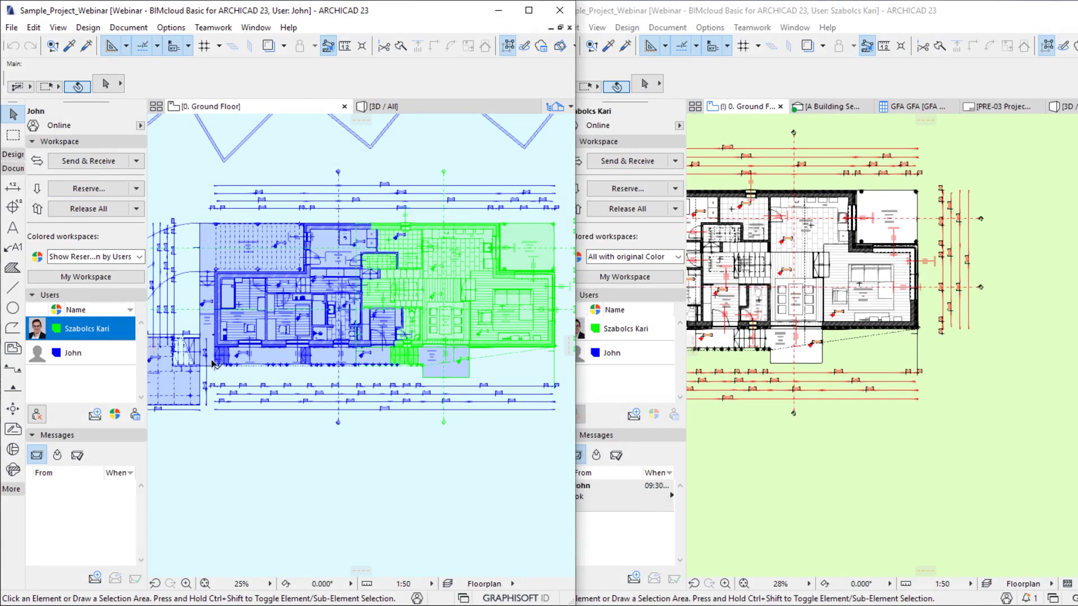
- Colour the Teamwork workspaces on the ground floor plan with Highlight my reservation and with Show Reservation by Users
click(100, 261)
click(105, 293)
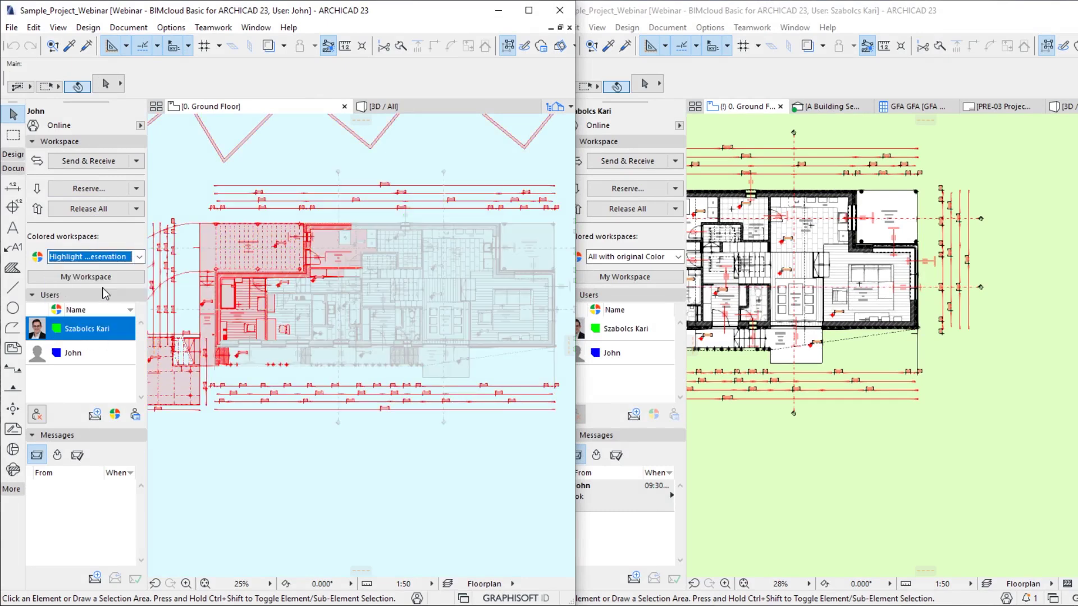
click(107, 258)
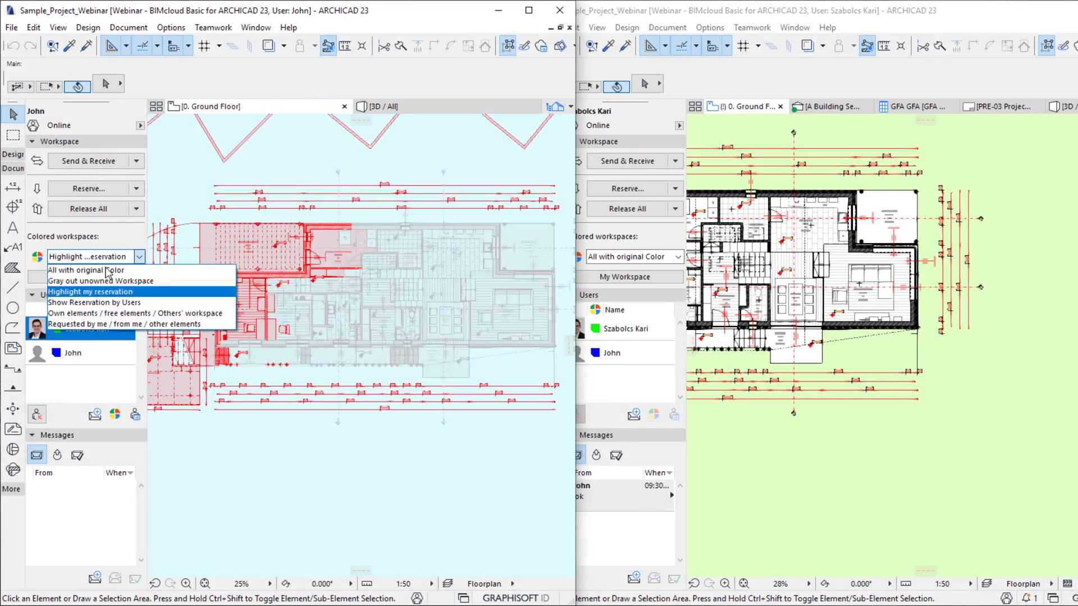
click(101, 303)
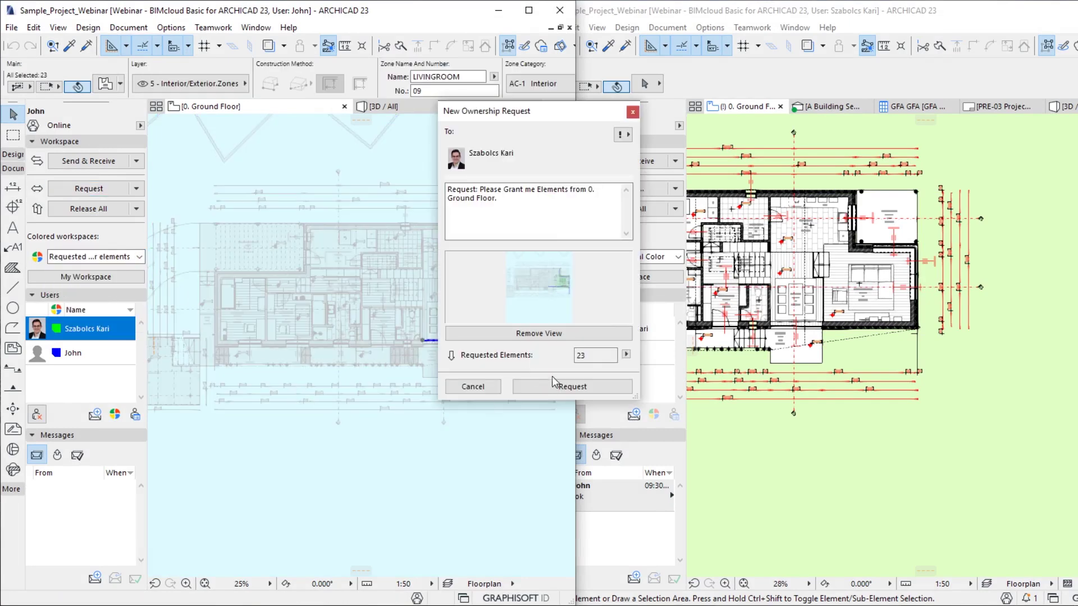
- Send the ownership request for the 23 selected ground-floor elements and grant it in the other user's session
click(556, 386)
click(622, 400)
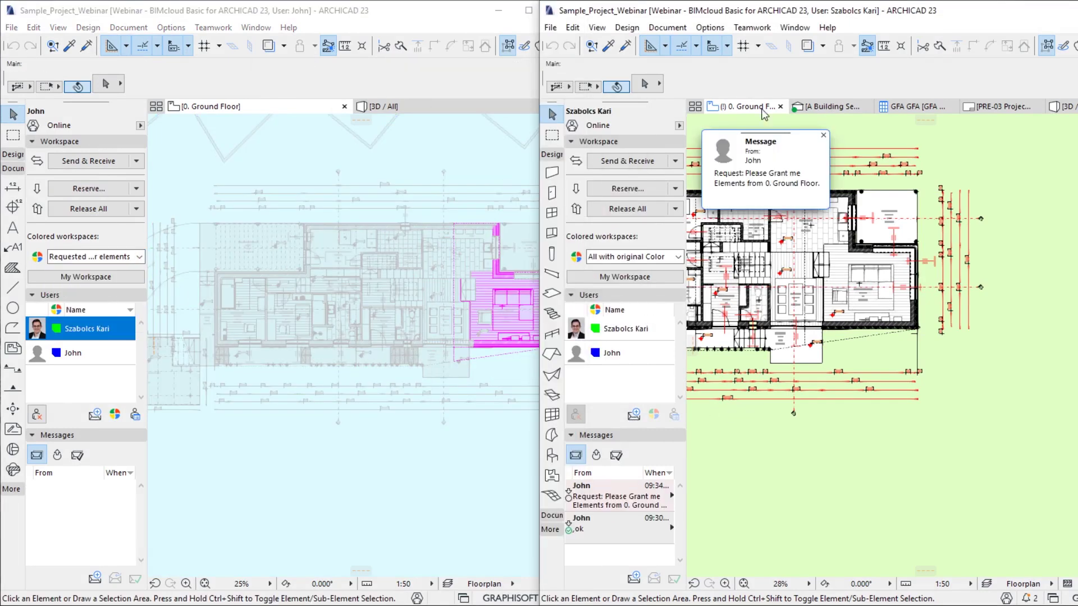
click(823, 137)
double_click(617, 497)
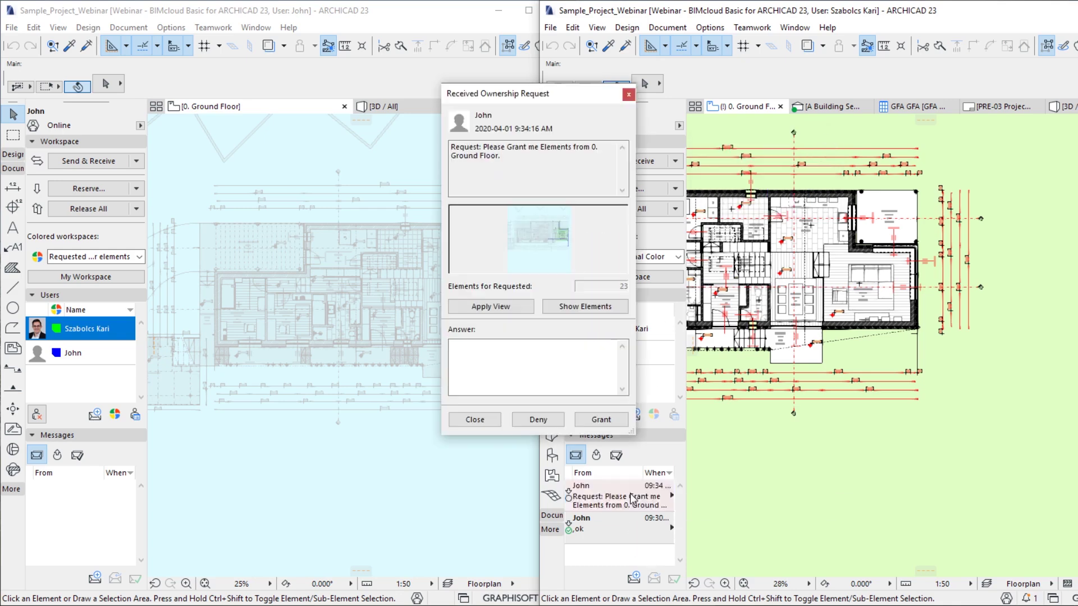
click(600, 420)
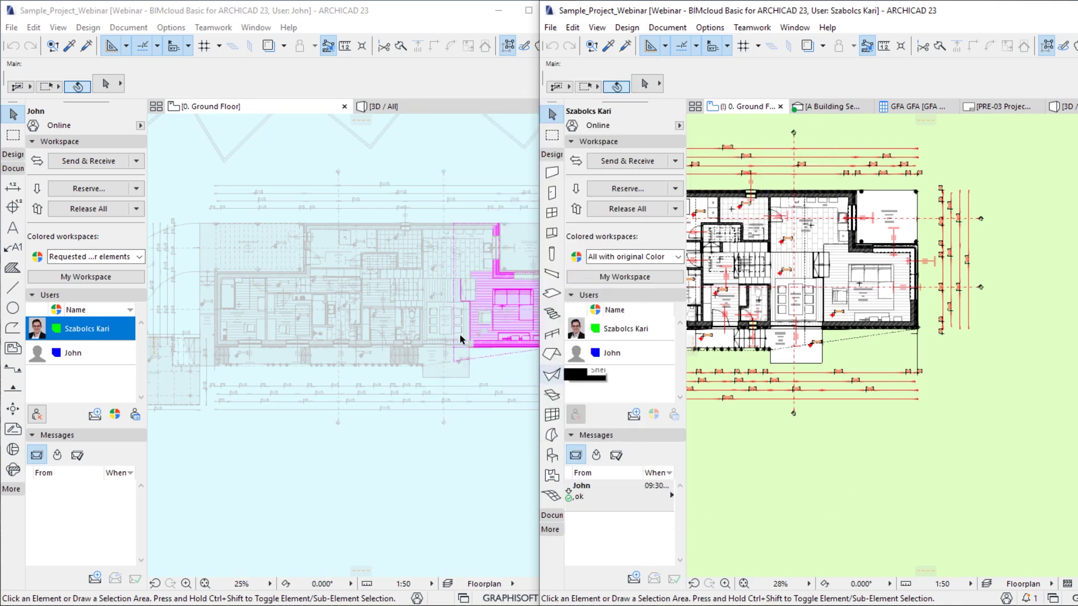
- Set the coloured workspaces of the requesting user's session to All with original Color
click(124, 262)
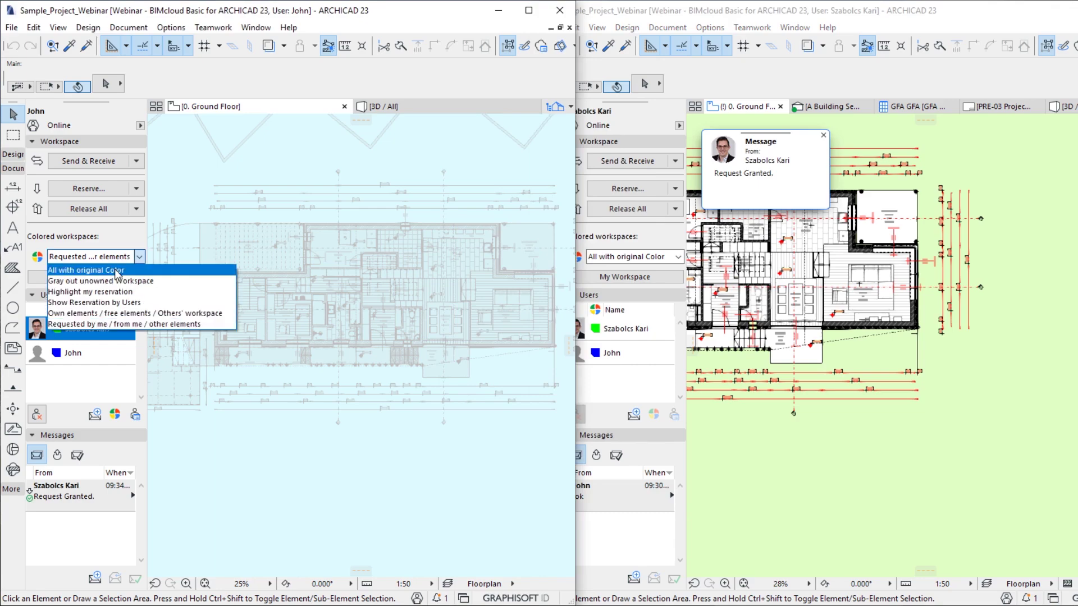
click(117, 275)
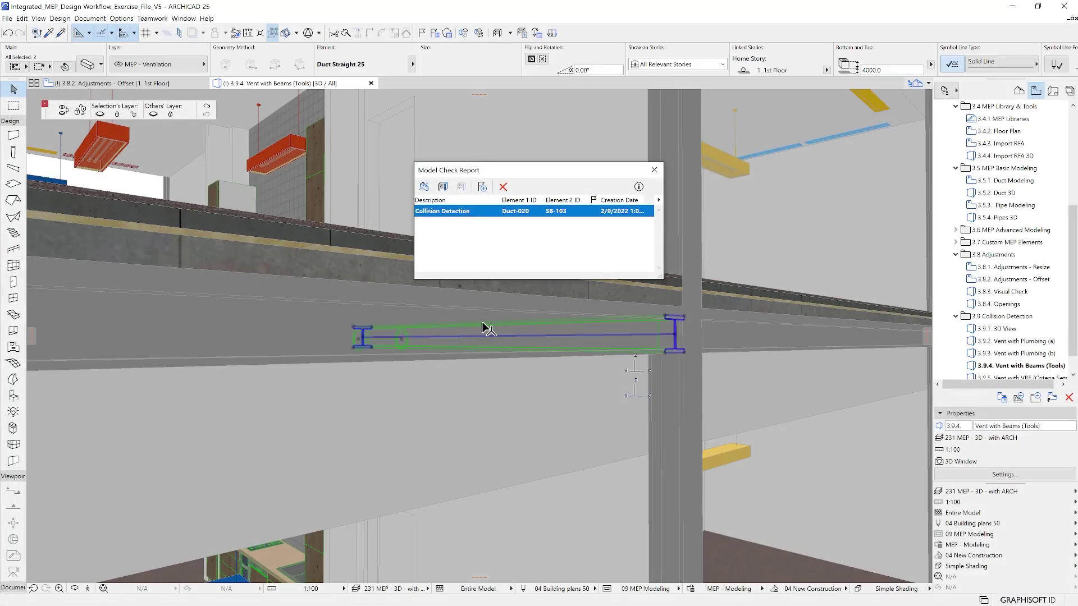
- Show only the selected colliding duct Duct-020 and beam SB-103 in 3D and inspect them up close
right_click(622, 341)
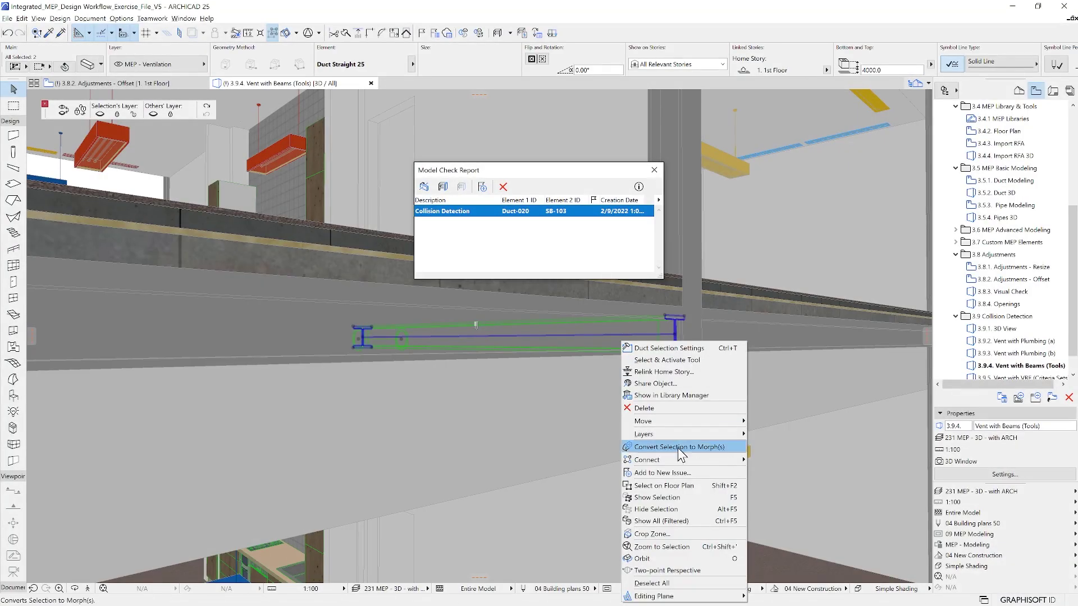
click(668, 497)
shift+middle_drag(378, 351, 550, 388)
scroll(366, 359, up, 8)
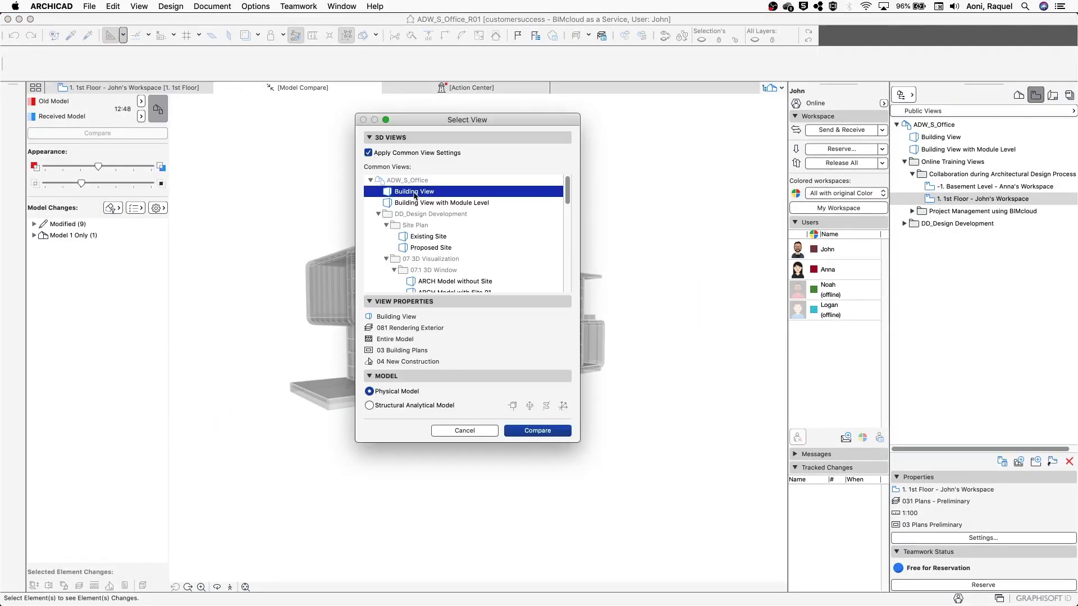
- Toggle Apply Common View Settings for the model comparison, leave the view selection and adjust the comparison's appearance
click(407, 153)
click(464, 430)
drag(81, 184, 99, 167)
scroll(448, 377, up, 10)
scroll(521, 356, up, 3)
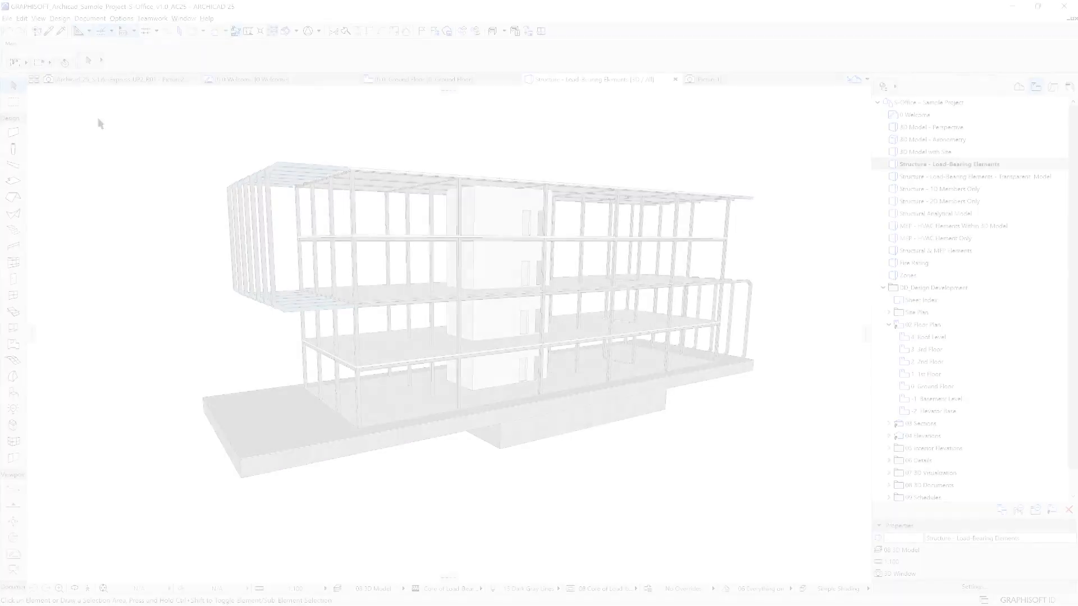
- Save the Structure - Load-Bearing Elements 3D view as the IFC file GRAPHISOFT_Archicad_Sample_Project-S-Office_v1.0_AC25.ifc in the IFC folder
click(7, 18)
click(30, 90)
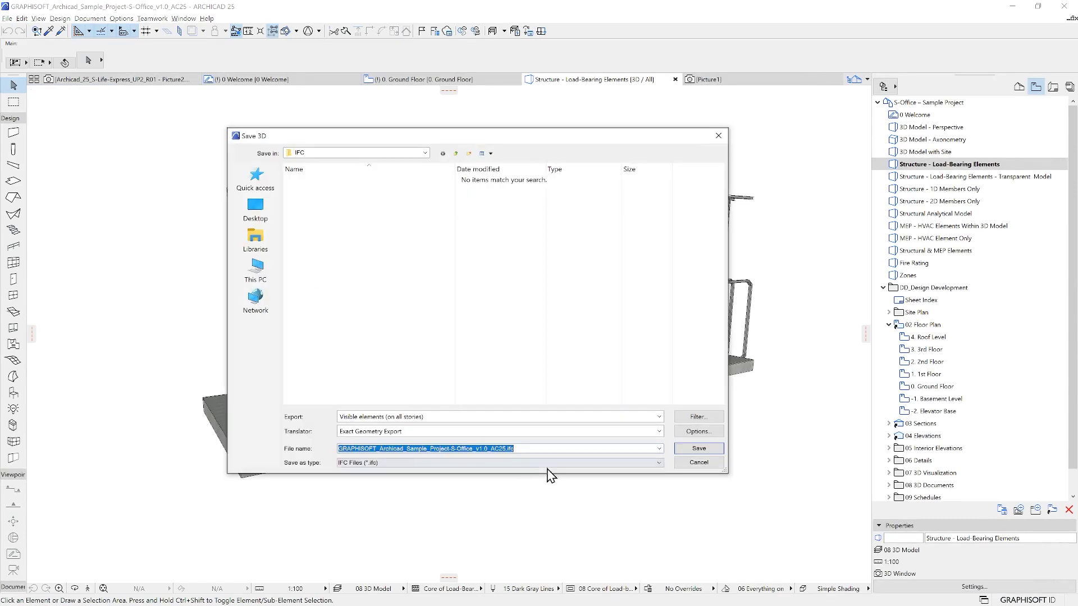
click(547, 462)
click(358, 327)
click(698, 448)
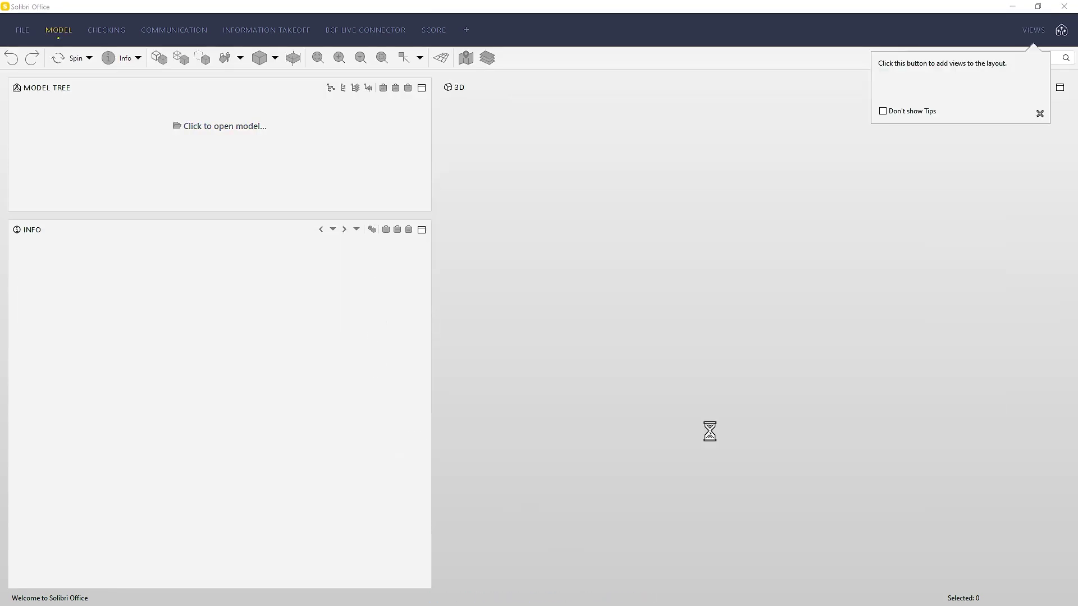
- Open the exported IFC model in Solibri Office and review column SC-220's quantities, material, relations and location
click(402, 193)
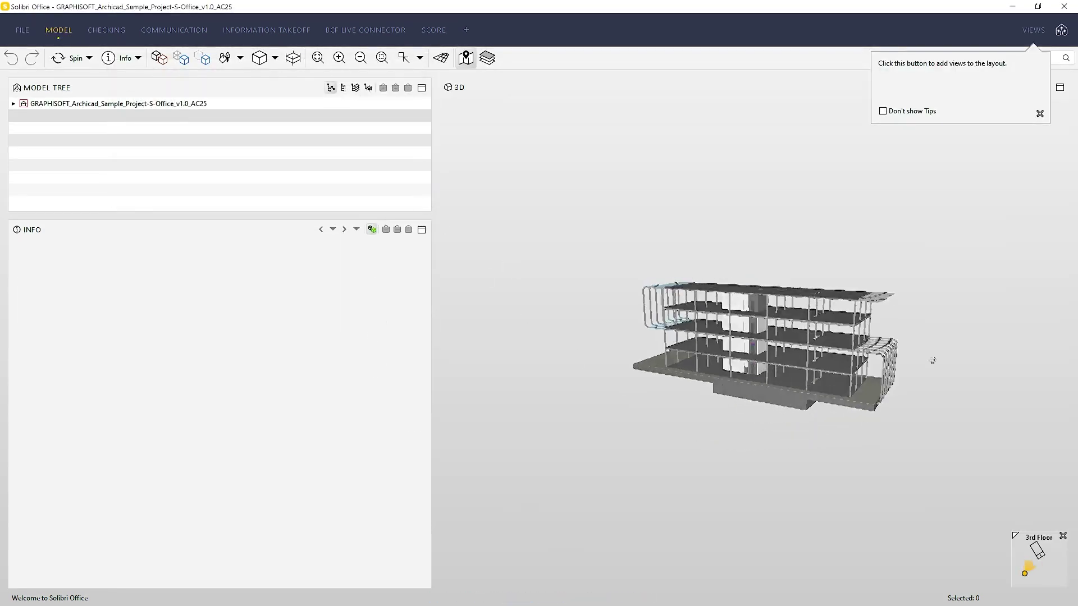
scroll(538, 259, up, 5)
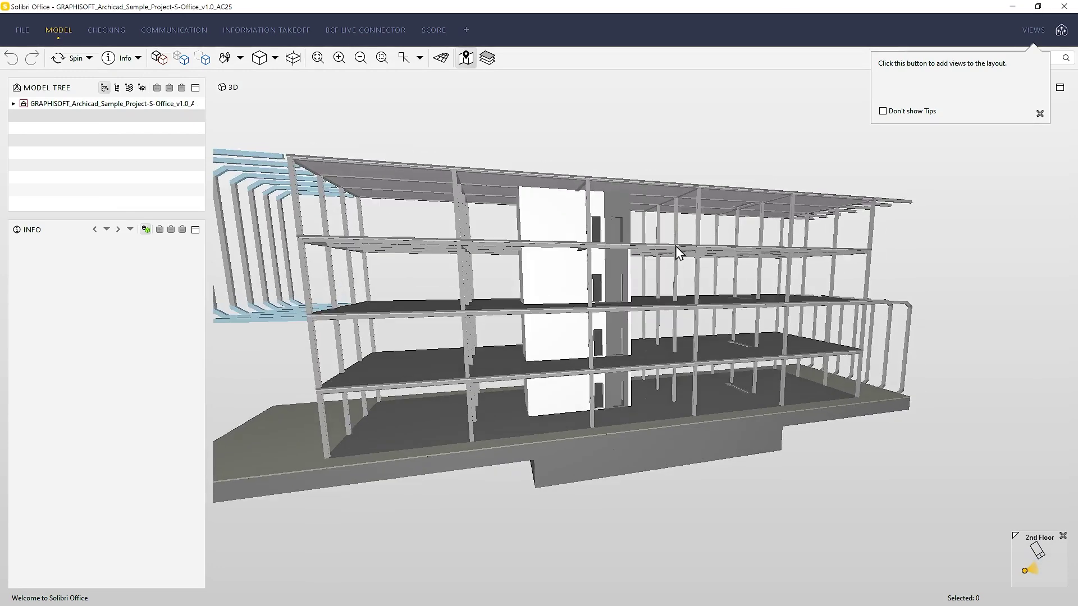
click(599, 289)
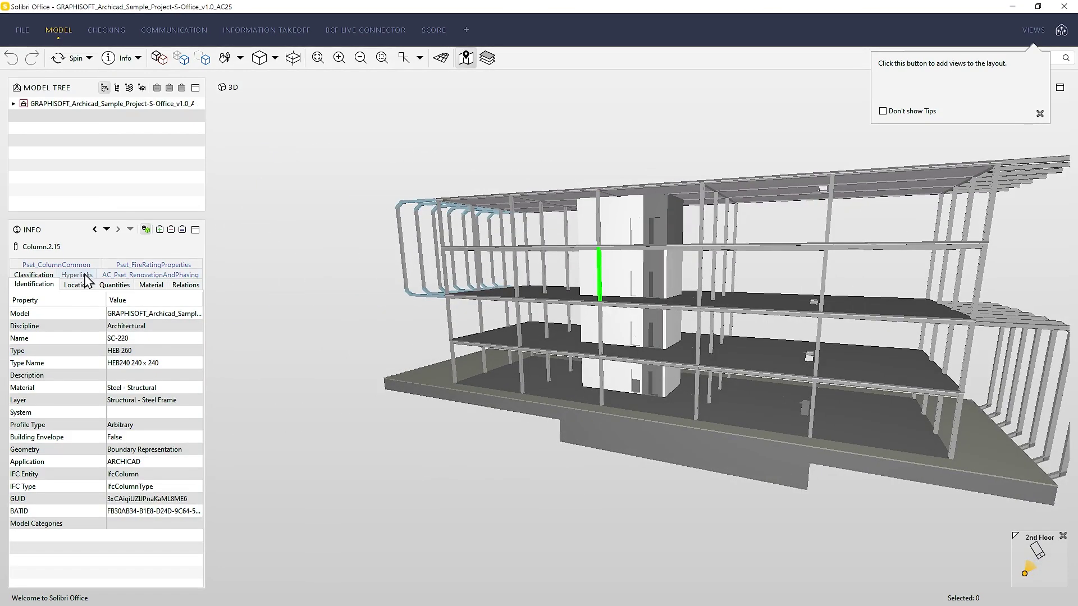
click(115, 285)
click(151, 285)
click(184, 285)
click(76, 285)
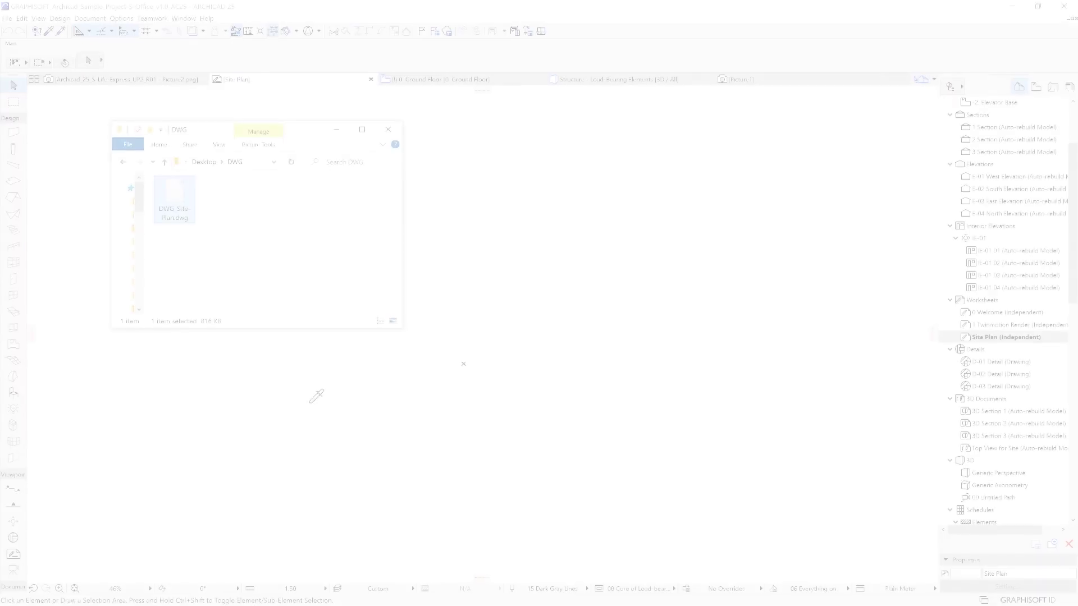
- In Archicad, place DWG_Site-Plan.dwg as an external drawing on the Site Plan worksheet at 1 millimeter per drawing unit, skipping all missing references
drag(174, 199, 585, 287)
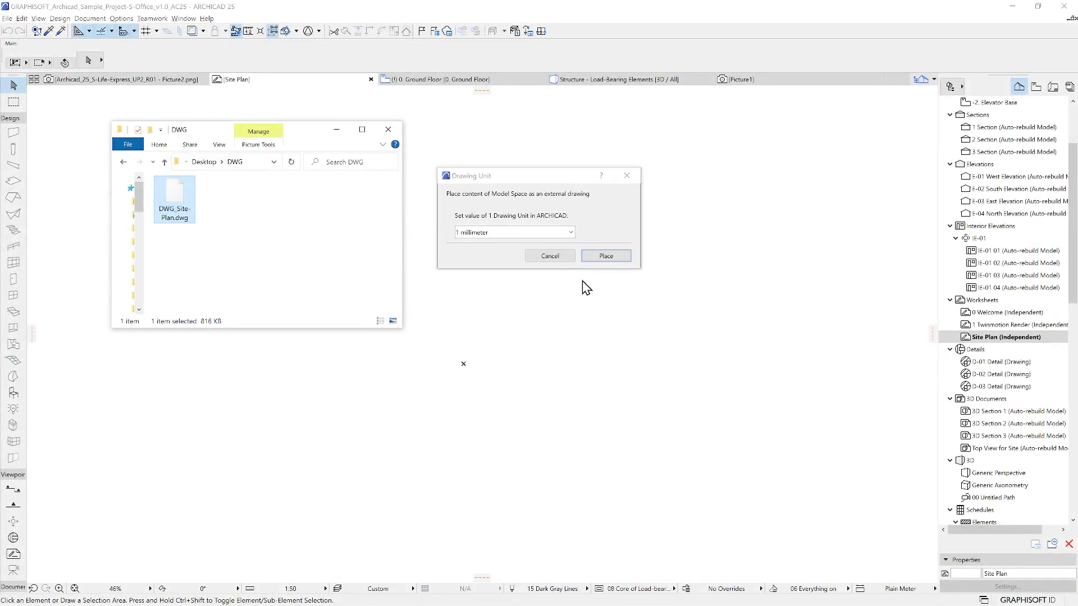
click(604, 256)
click(536, 261)
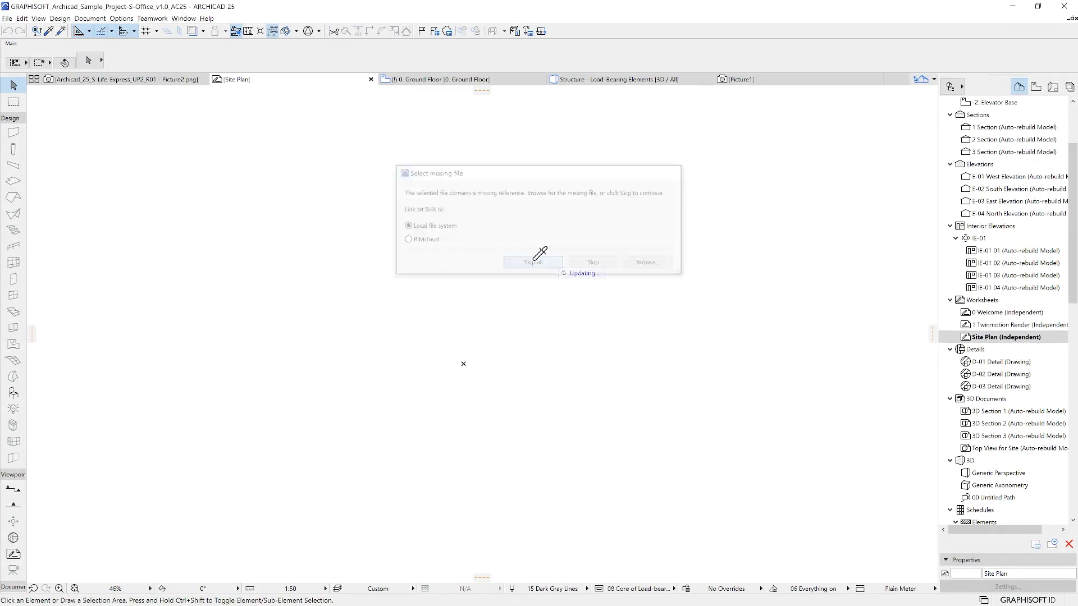
scroll(503, 305, down, 8)
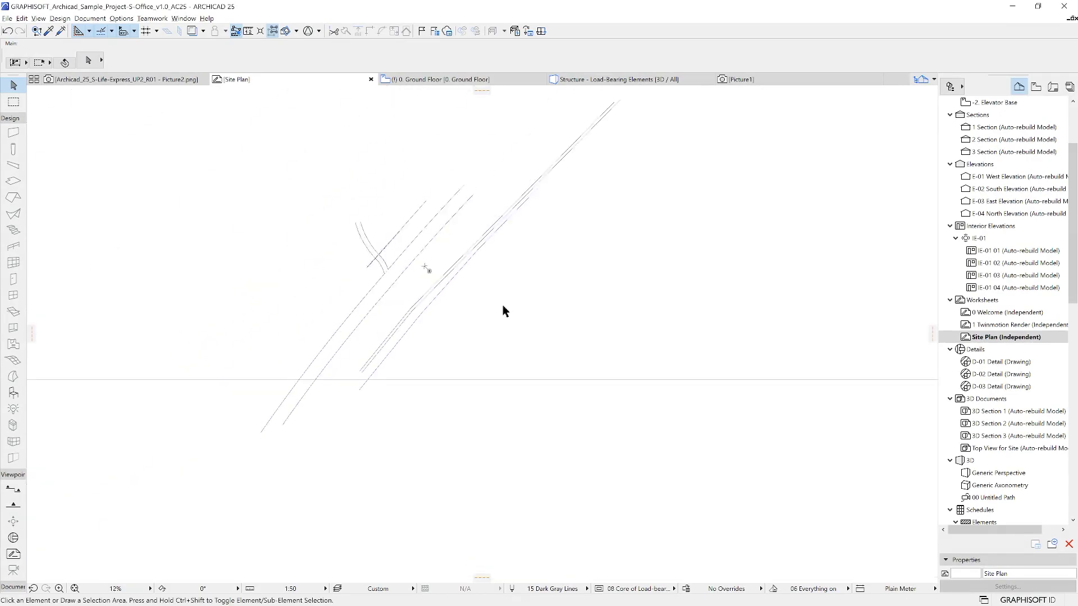
middle_drag(460, 267, 489, 444)
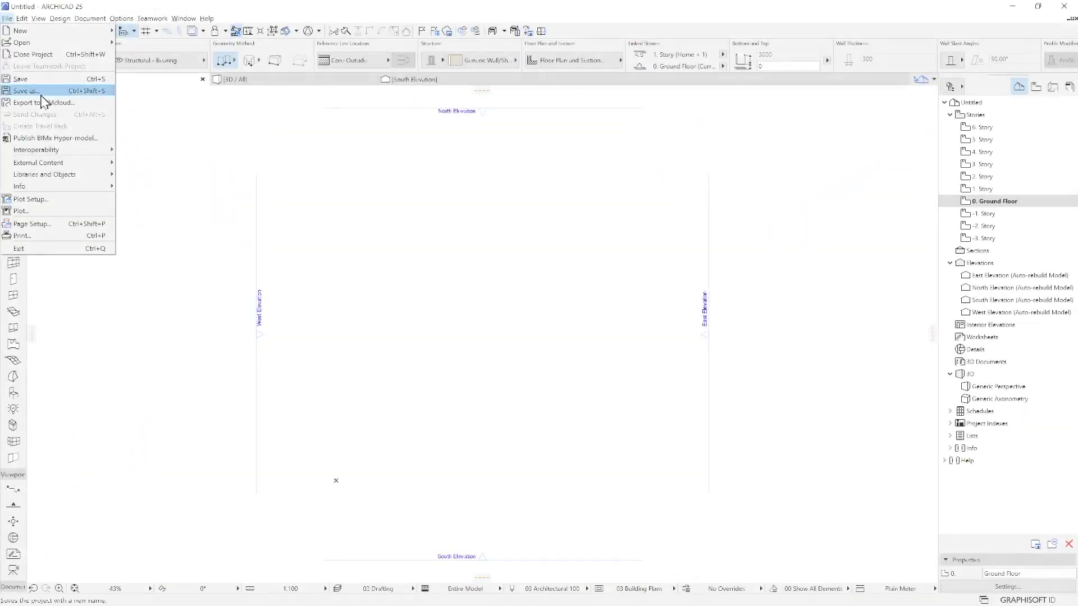
- Place a hotlink in the untitled project using a new module from a file, and inspect the curved building in 3D
mouse_move(67, 164)
click(147, 163)
click(786, 207)
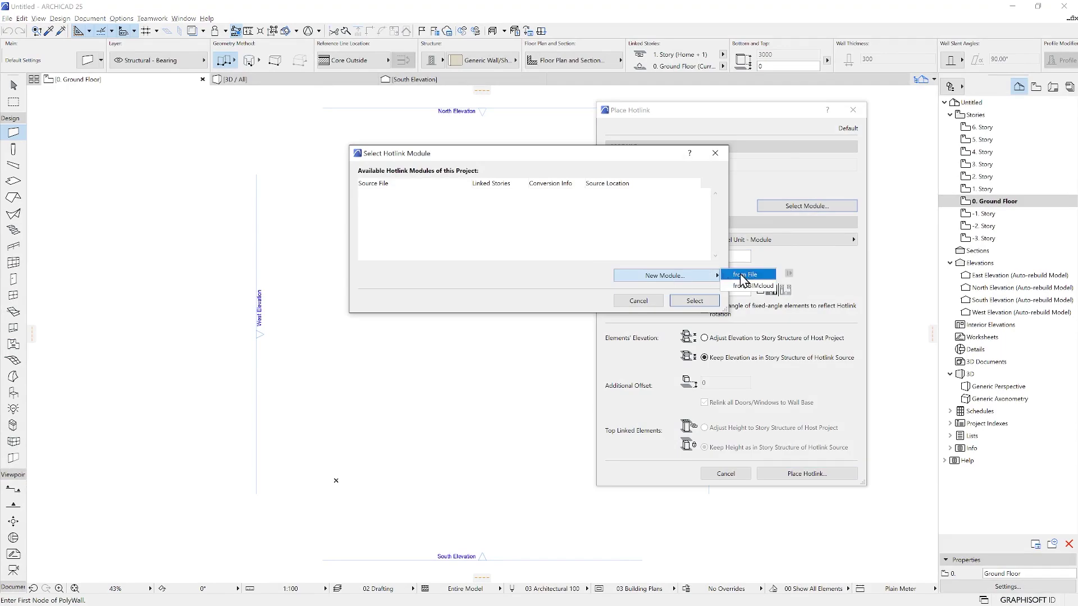
click(742, 278)
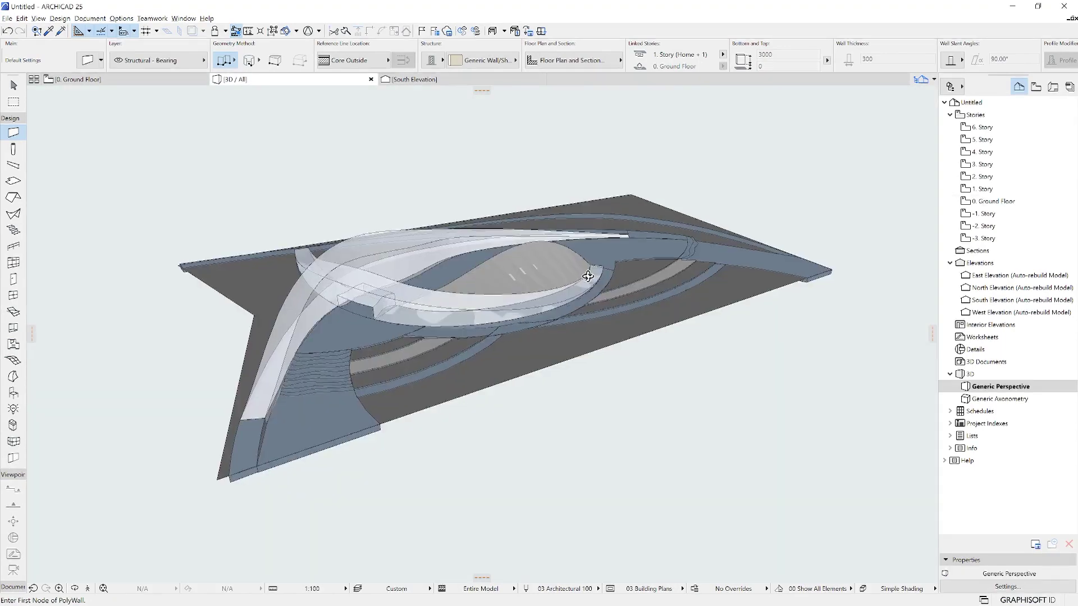
shift+middle_drag(309, 355, 265, 271)
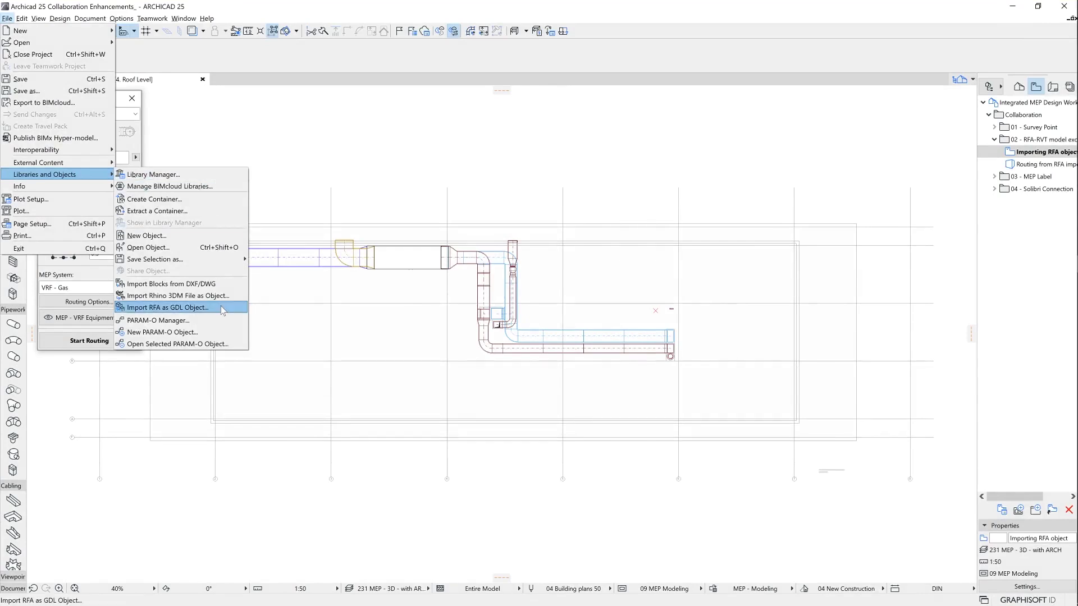
- Import the Revit family Outdoor_Unit_VRF.rfa as a GDL object in the Archicad 25 Collaboration Enhancements project
click(220, 305)
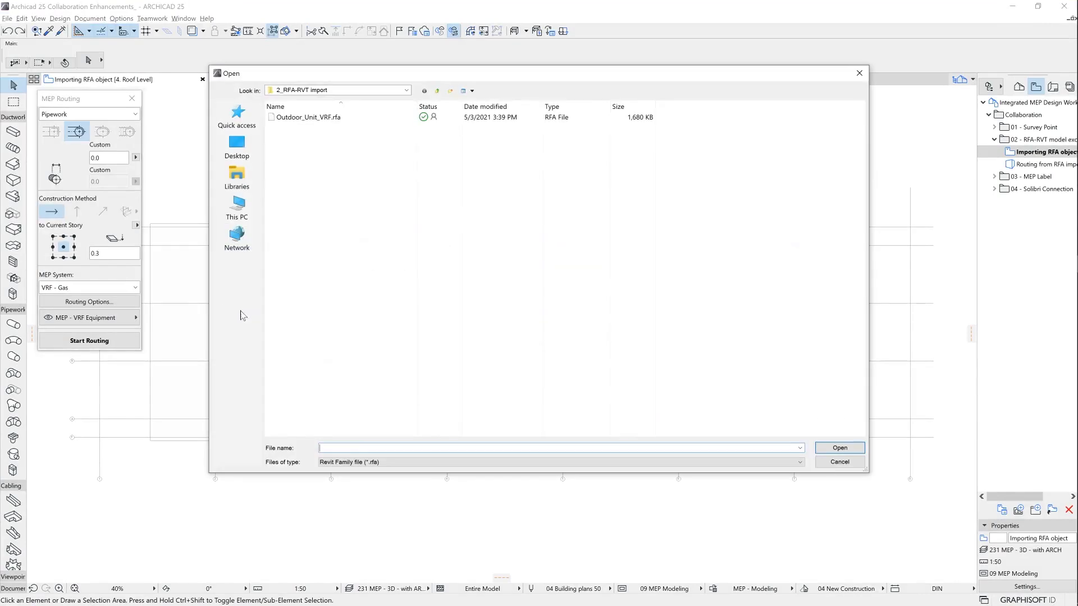
click(314, 117)
click(839, 448)
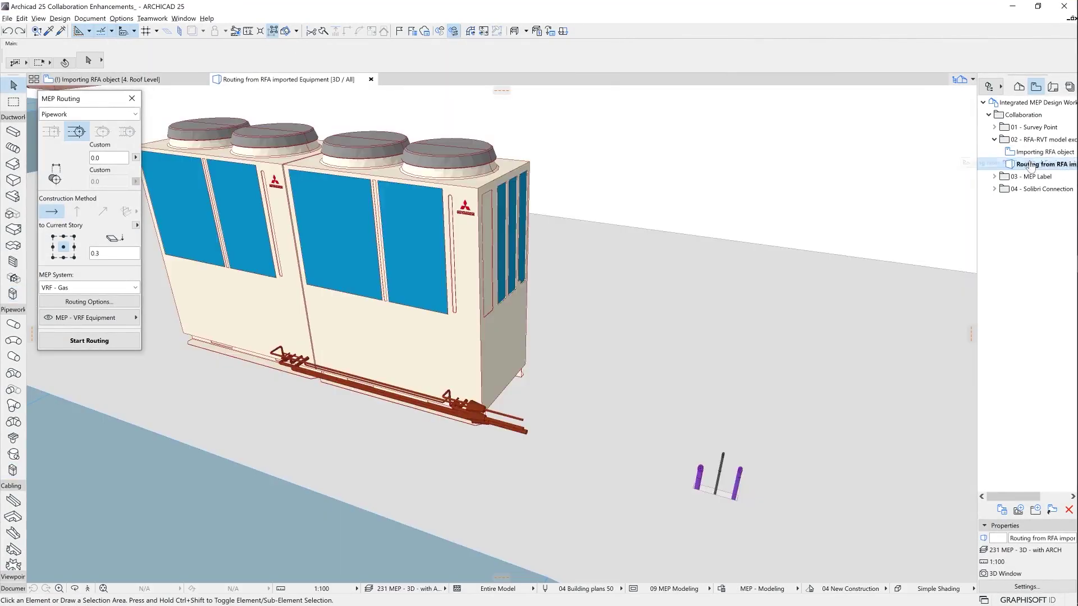
- Route a VRF - Liquid pipe and a VRF - Gas pipe between the outdoor unit's connections and the vertical pipes on the roof
scroll(730, 438, up, 5)
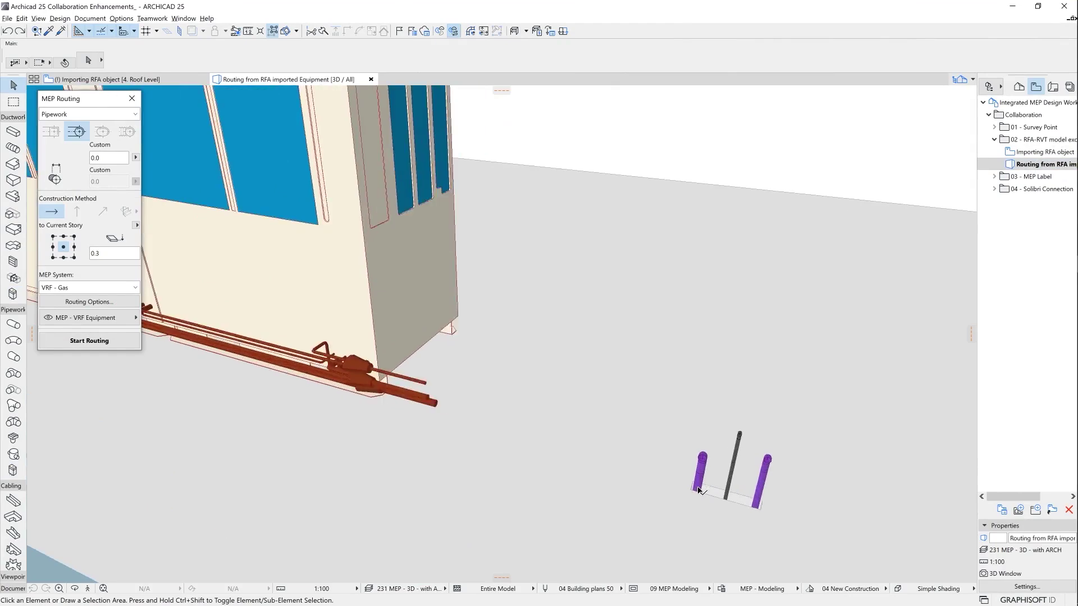
click(337, 350)
click(758, 414)
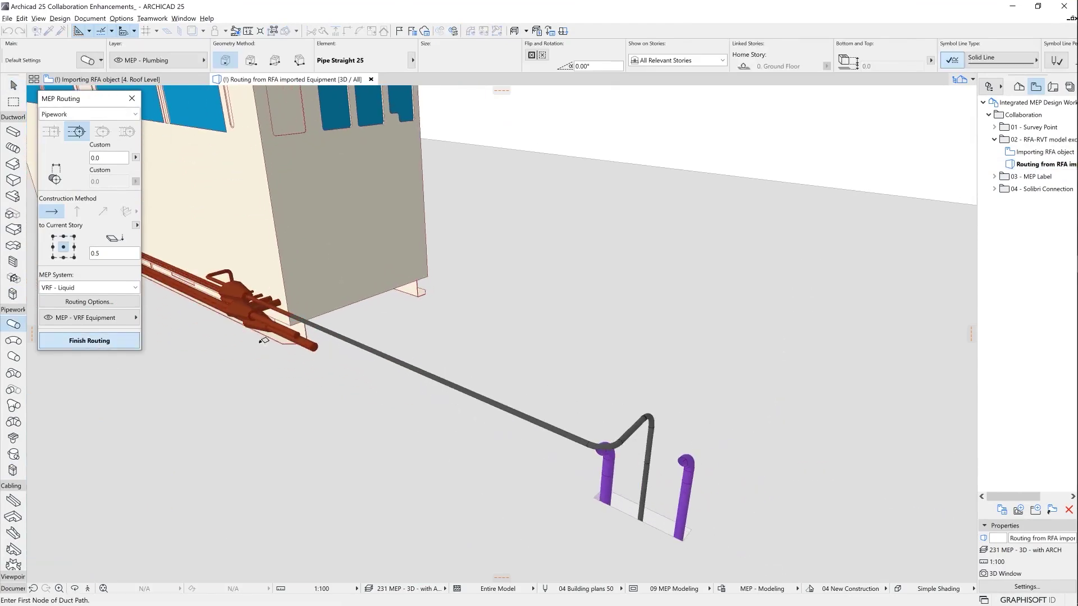
click(297, 337)
click(648, 497)
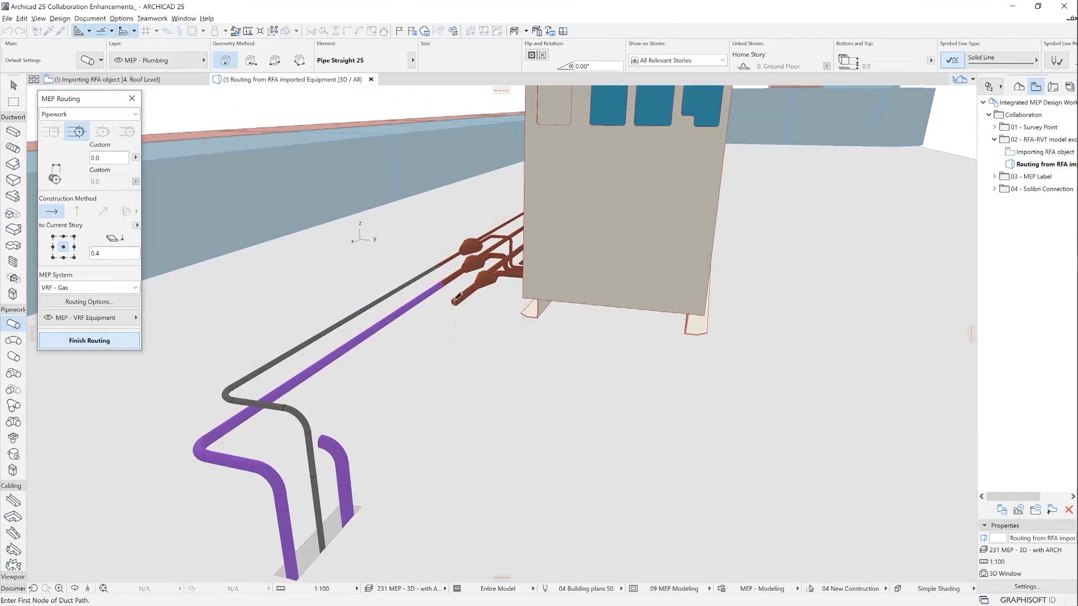